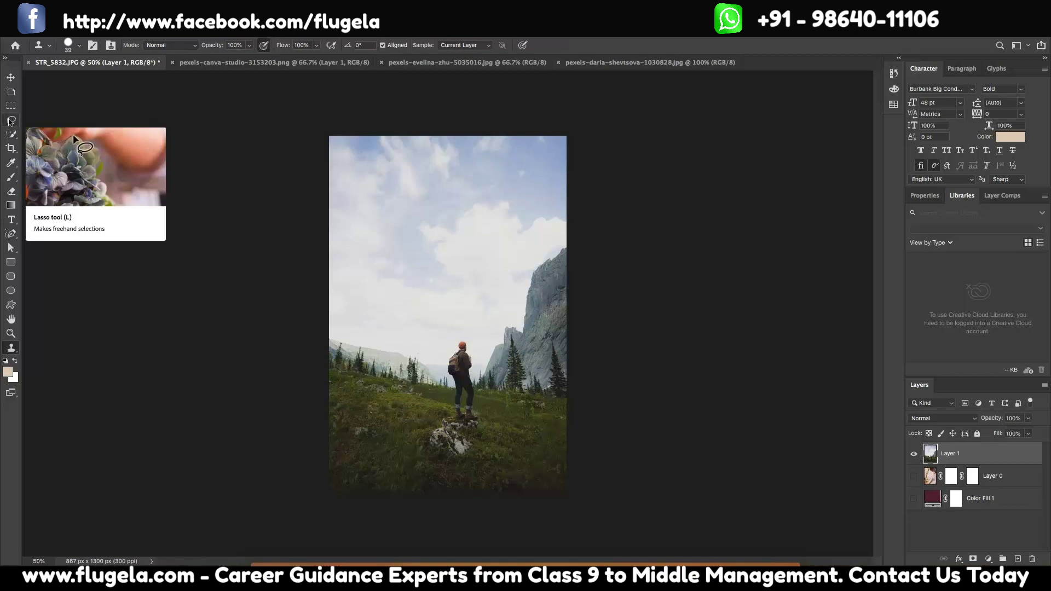
- Draw a freehand Lasso selection around the hiker standing on the rock
left_click(10, 121)
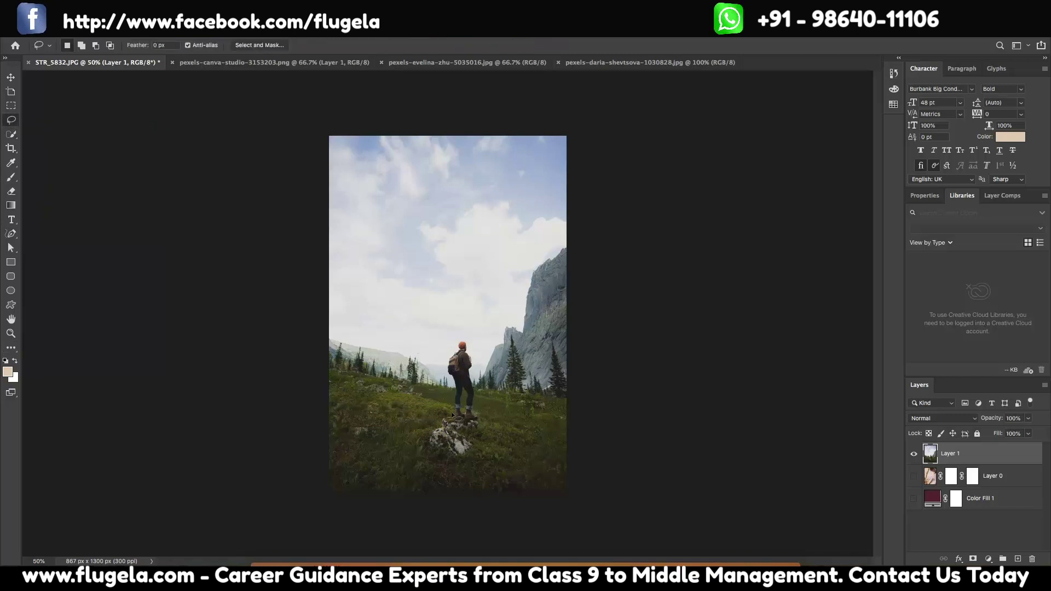
mouse_move(449, 390)
left_mouse_down()
mouse_move(456, 339)
mouse_move(469, 337)
mouse_move(477, 378)
left_mouse_up()
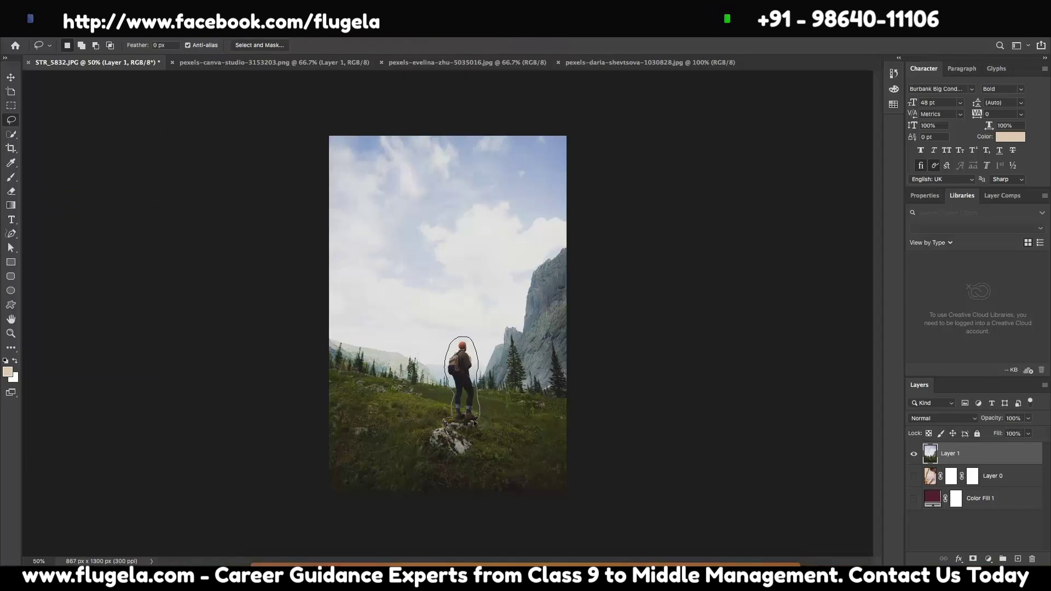
left_click_drag(453, 418, 452, 420)
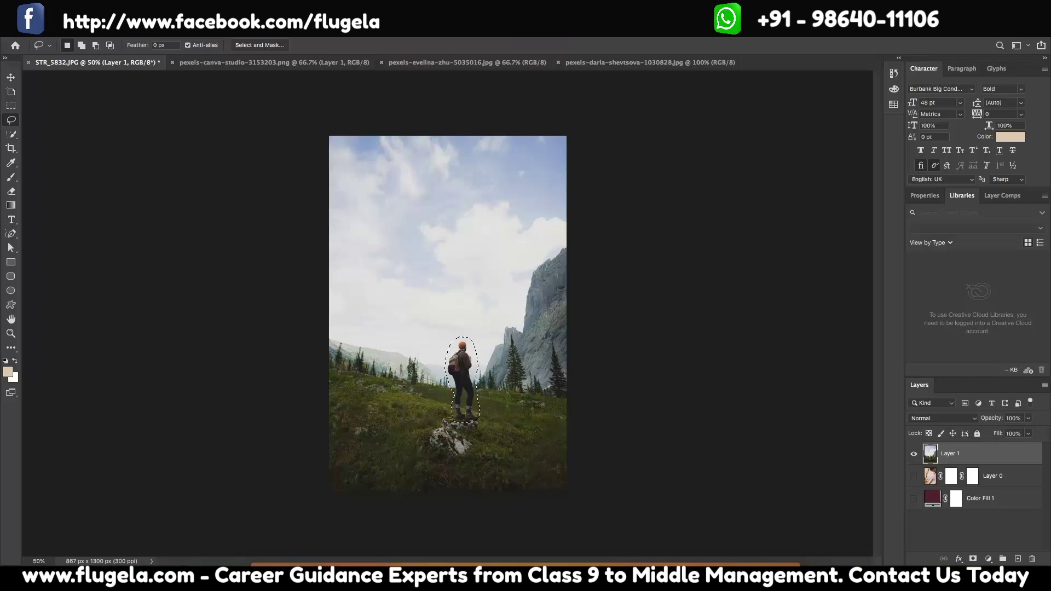
- Fill the hiker selection with Content-Aware contents, using Color Adaptation, Normal mode and 100% opacity
left_click(105, 14)
left_click(105, 15)
left_click(105, 14)
left_click(105, 14)
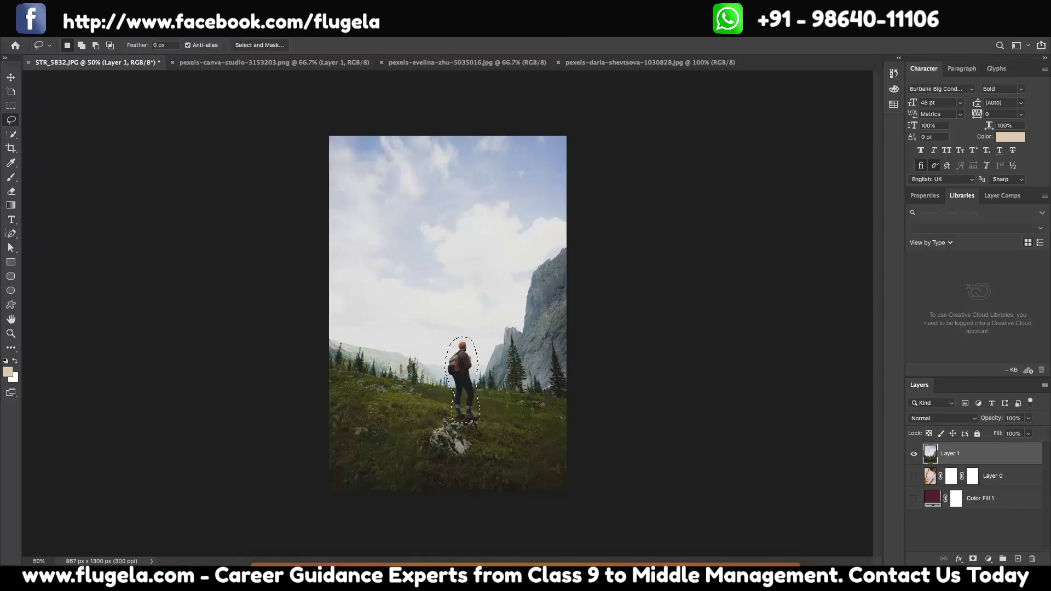
left_click(105, 14)
left_click(118, 189)
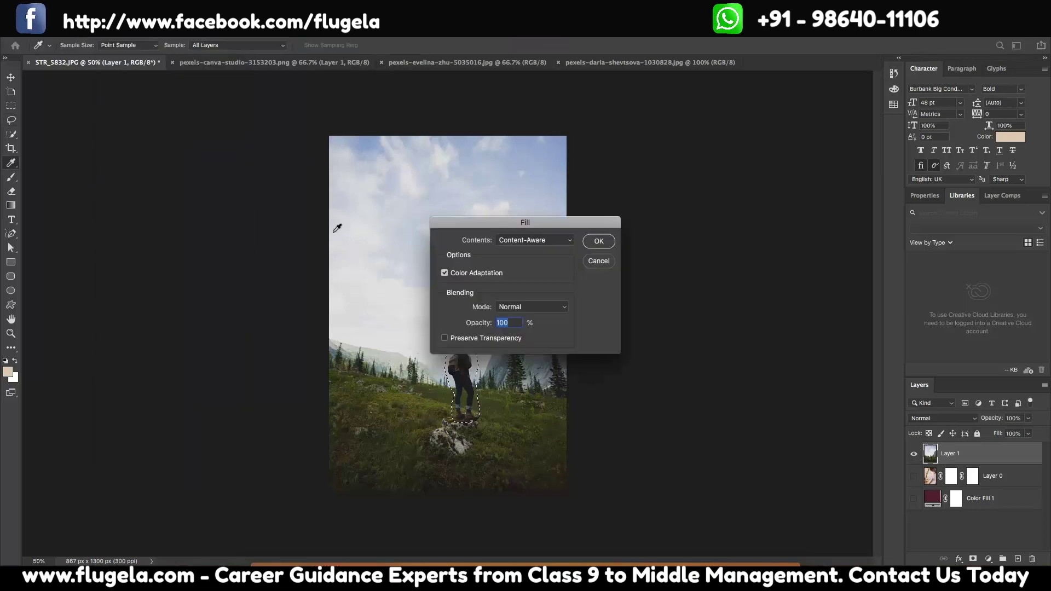
left_click(528, 245)
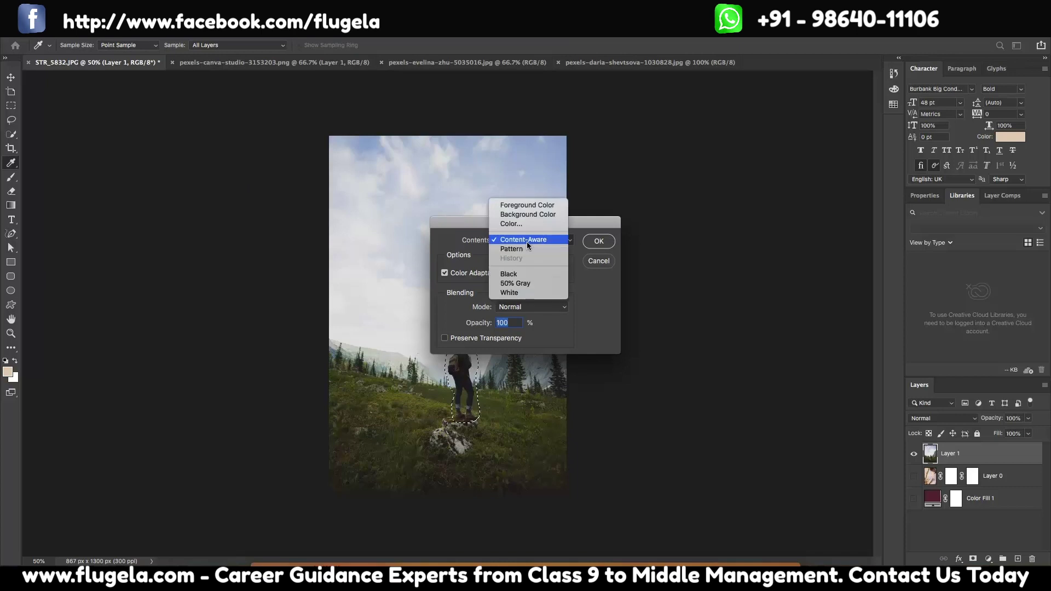
left_click(527, 242)
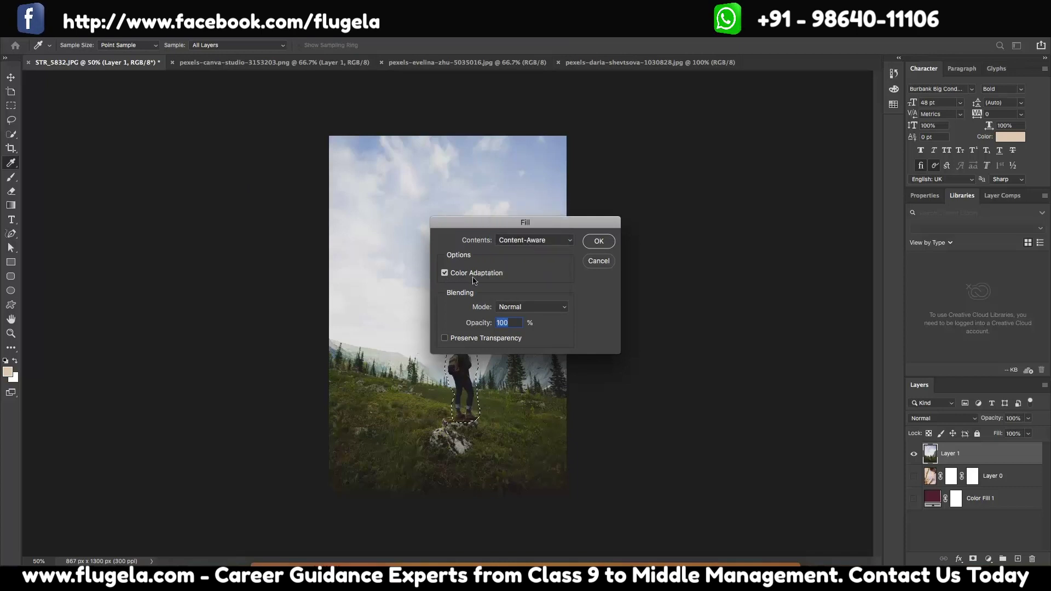
left_click(596, 242)
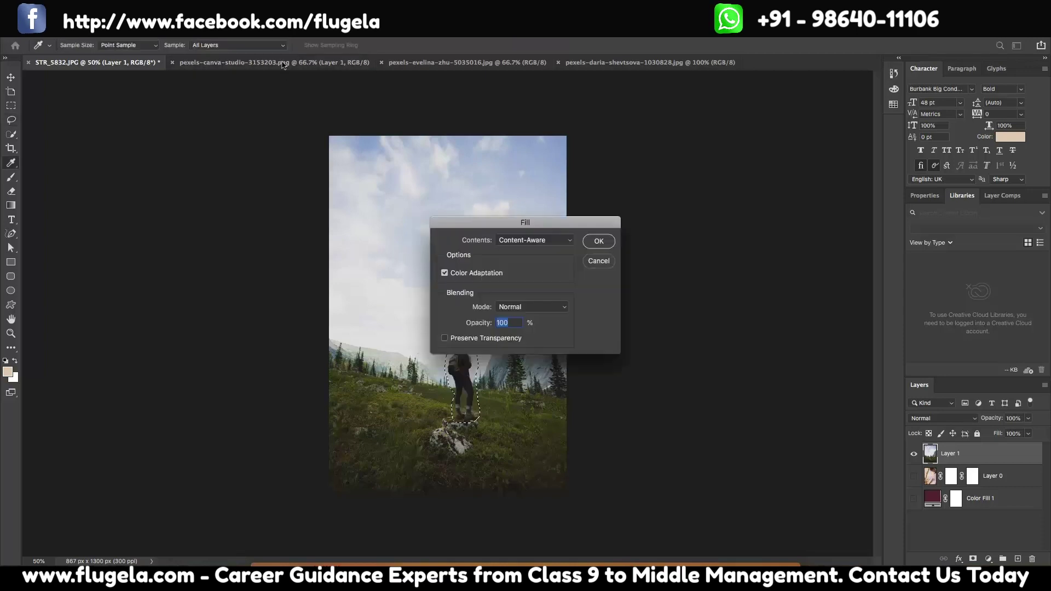
- In pexels-canva-studio-3153203.png, lasso the patterned wall hanging and replace it with a Content-Aware fill
left_click(283, 62)
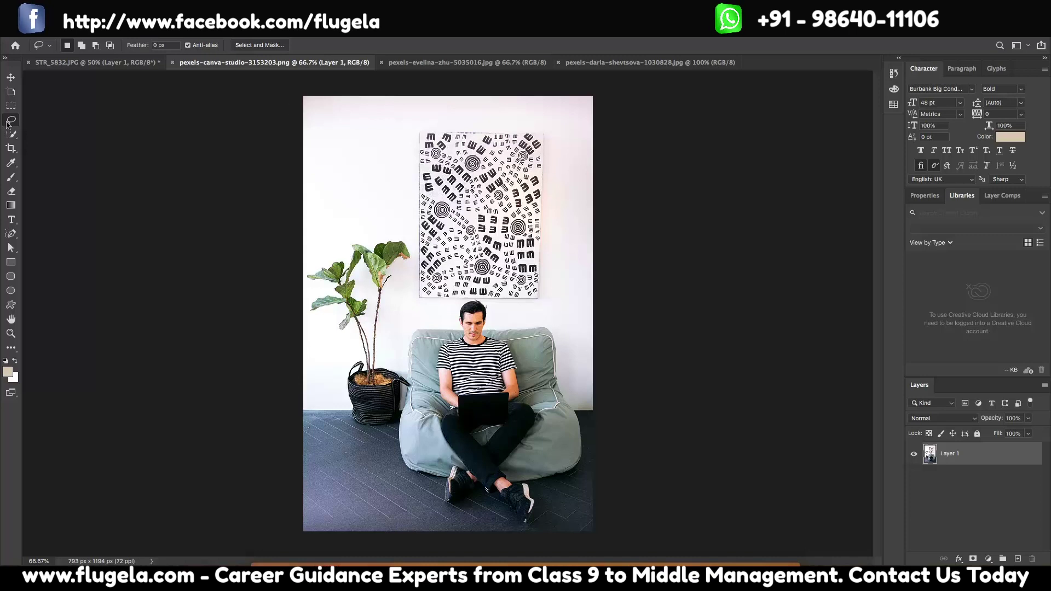
mouse_move(416, 130)
left_mouse_down()
mouse_move(418, 300)
mouse_move(541, 300)
mouse_move(542, 128)
mouse_move(416, 131)
left_mouse_up()
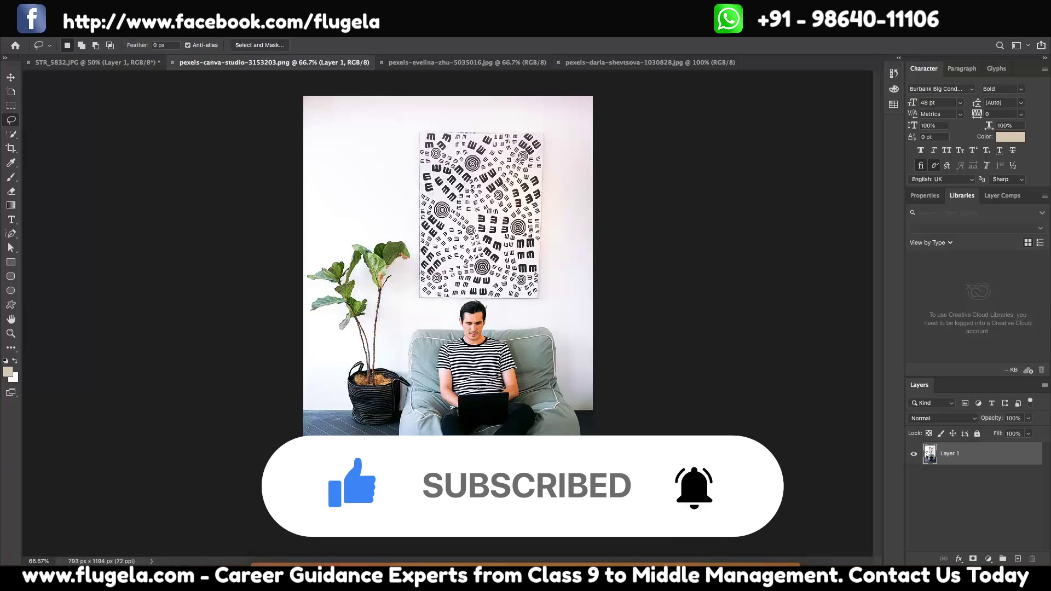
left_click(134, 14)
mouse_move(110, 15)
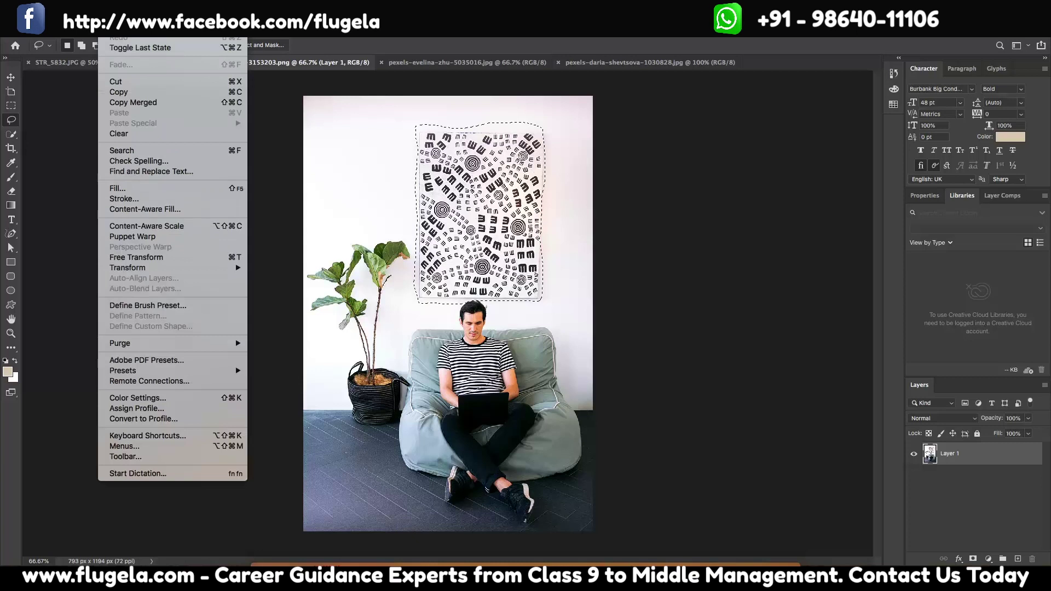
left_click(118, 188)
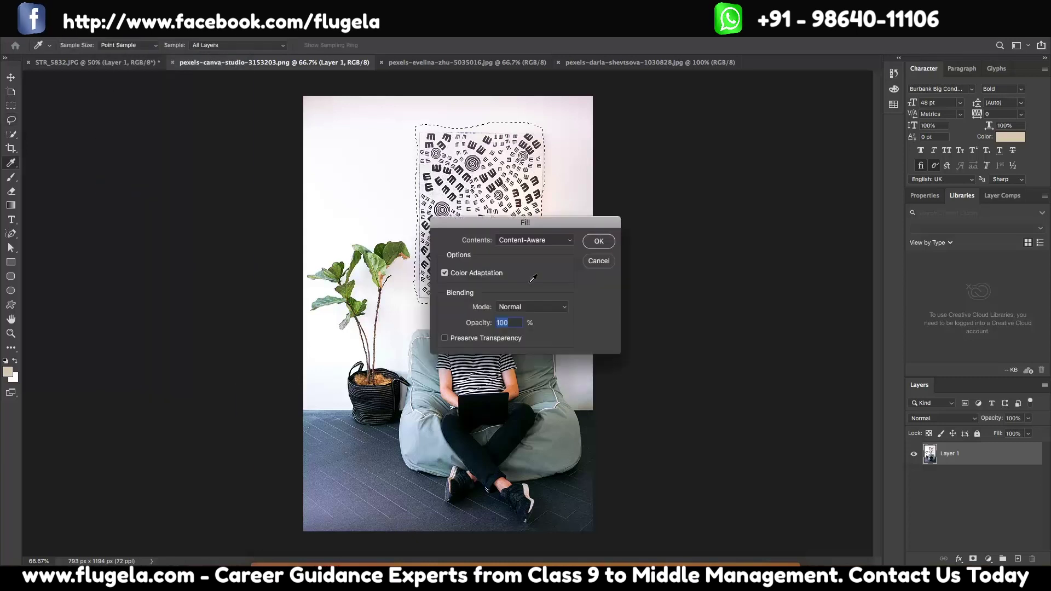
left_click(601, 243)
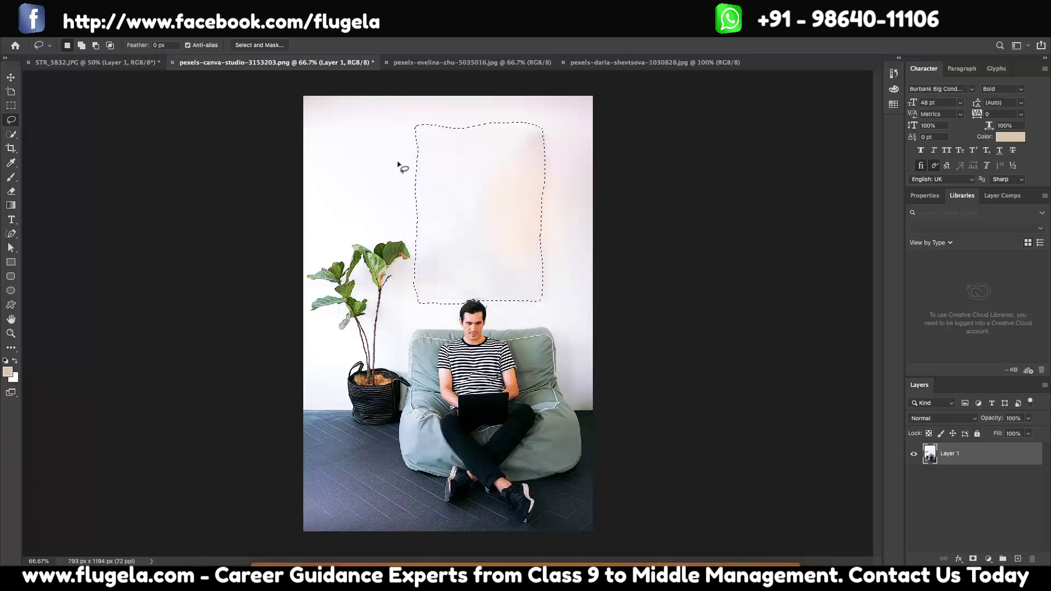
- Deselect the filled wall area above the seated man
left_click(226, 14)
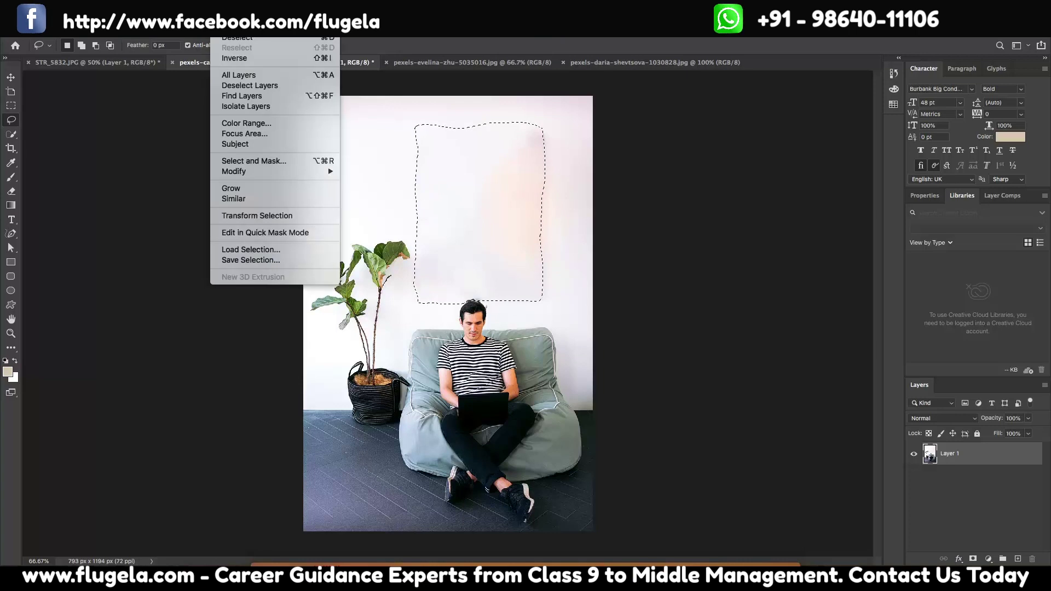
left_click(226, 14)
left_click(227, 15)
left_click(230, 44)
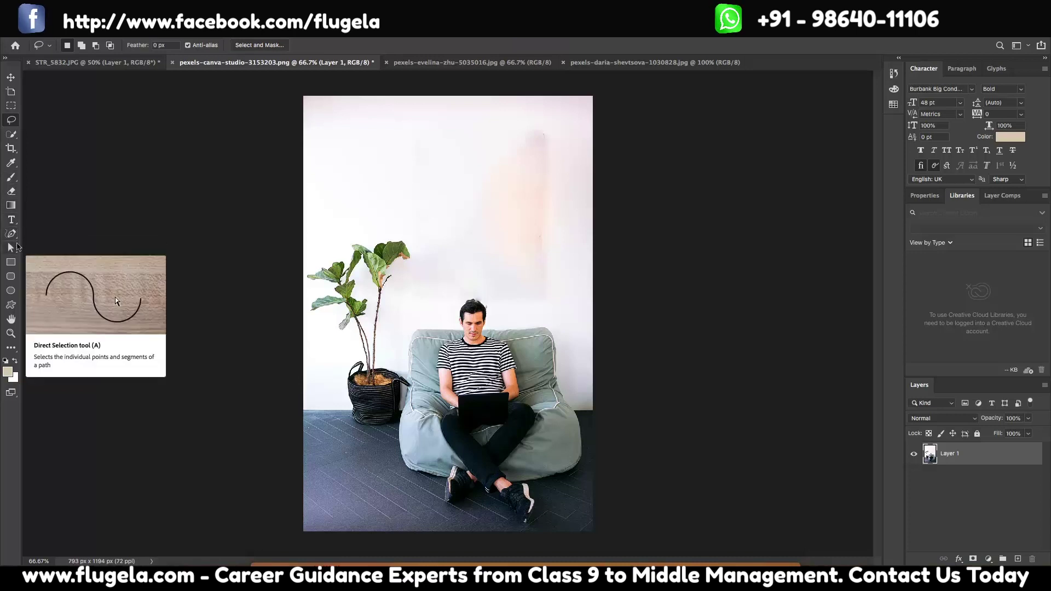
- Switch the workspace to Essentials (Default)
left_click(11, 192)
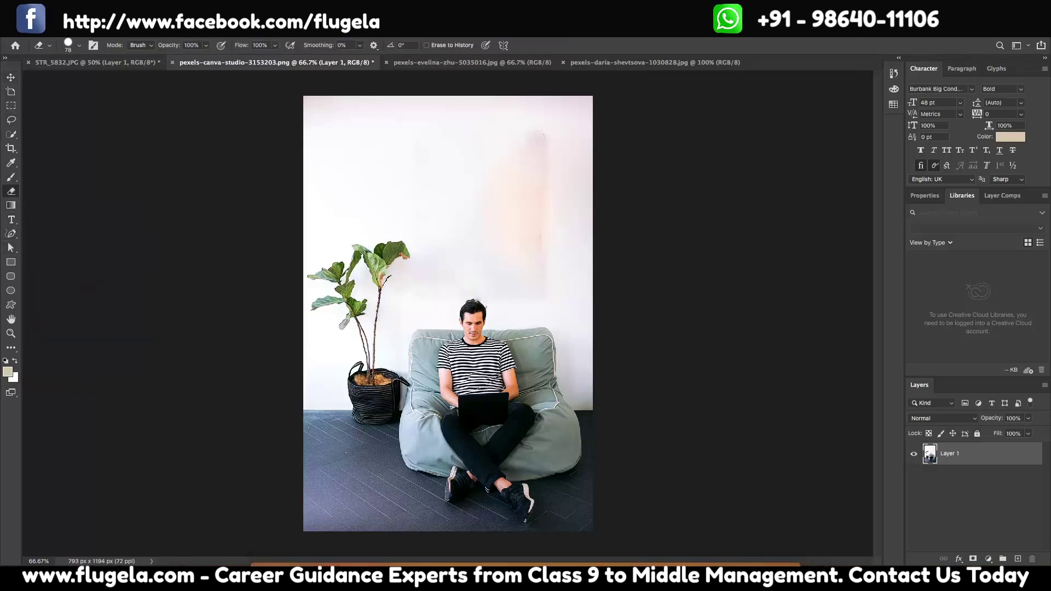
left_click(336, 16)
mouse_move(359, 39)
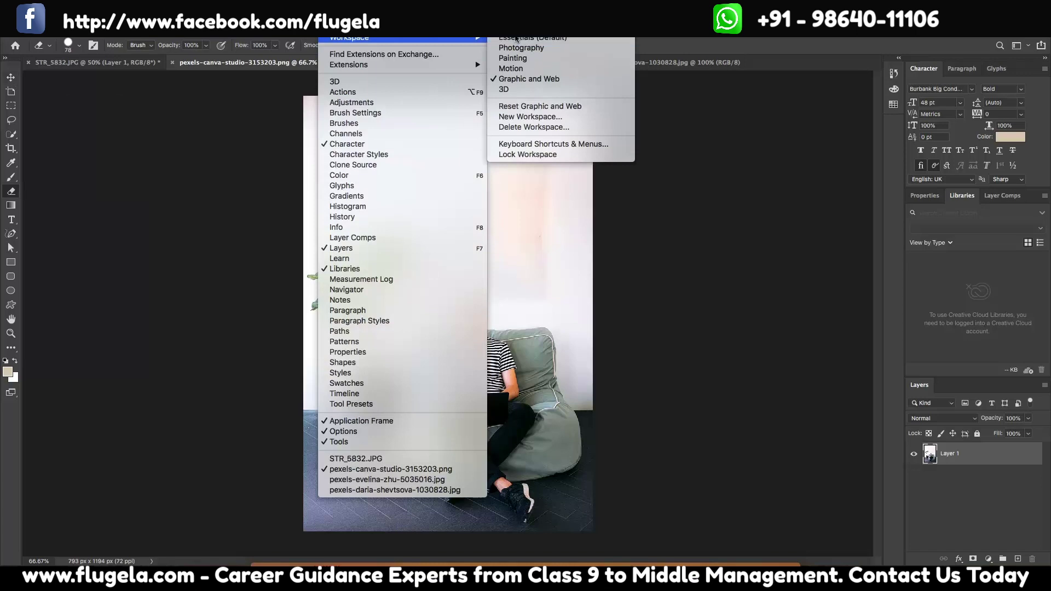
left_click(516, 39)
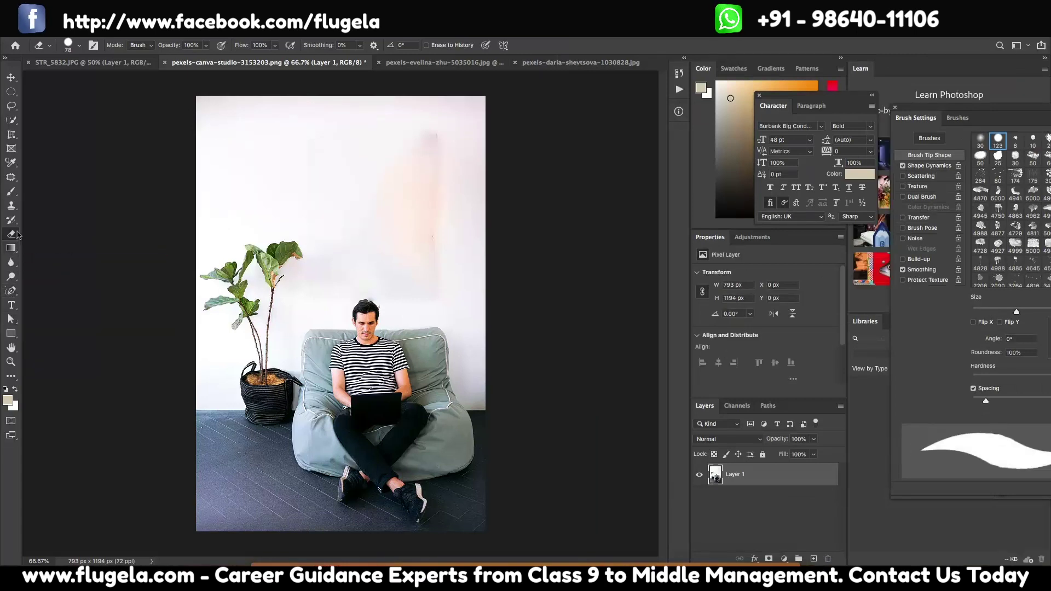
- Use the Patch tool to outline the discoloured wall area above the man and replace it with cleaner wall texture
left_click(15, 180)
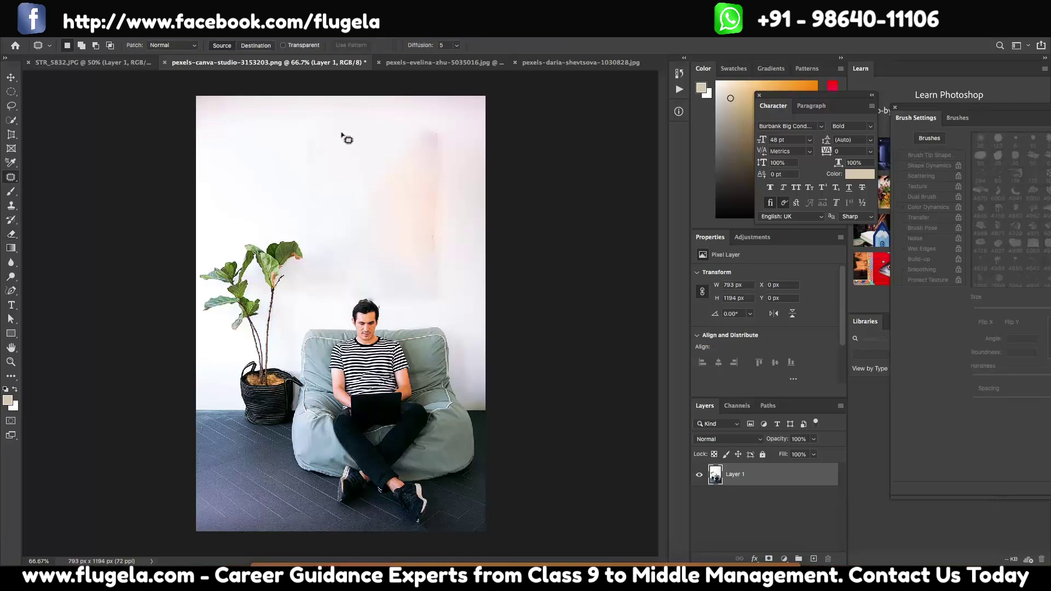
mouse_move(339, 127)
left_mouse_down()
mouse_move(342, 281)
mouse_move(406, 297)
mouse_move(452, 293)
mouse_move(456, 137)
mouse_move(445, 125)
mouse_move(341, 127)
left_mouse_up()
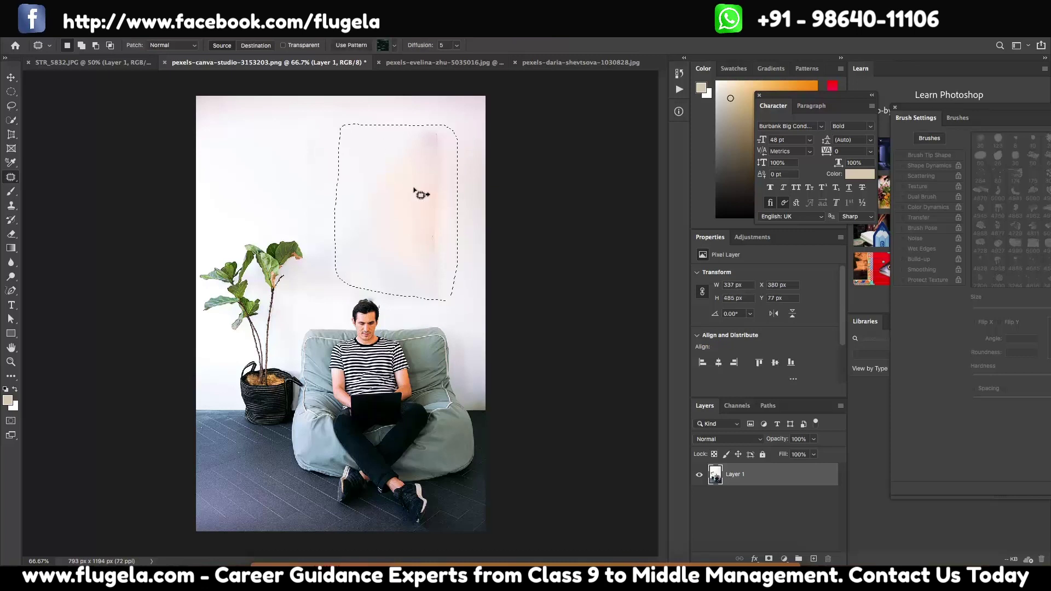
mouse_move(379, 185)
left_mouse_down()
mouse_move(361, 180)
mouse_move(429, 181)
mouse_move(366, 174)
left_mouse_up()
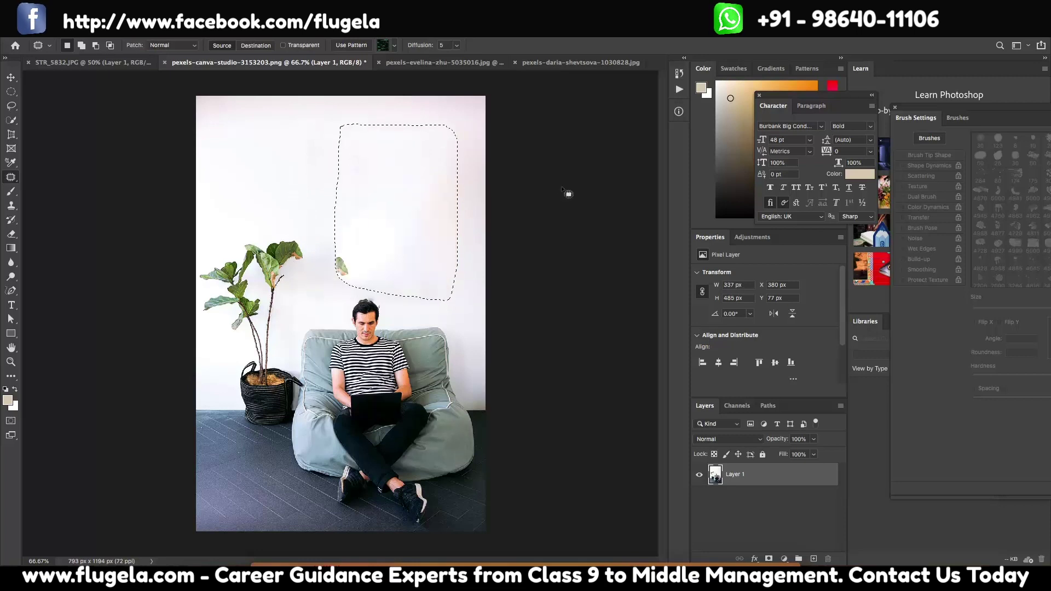
- Patch the stray leaf fragment on the wall with clean wall texture and clear the selection
mouse_move(327, 250)
left_mouse_down()
mouse_move(350, 284)
mouse_move(351, 259)
mouse_move(329, 251)
left_mouse_up()
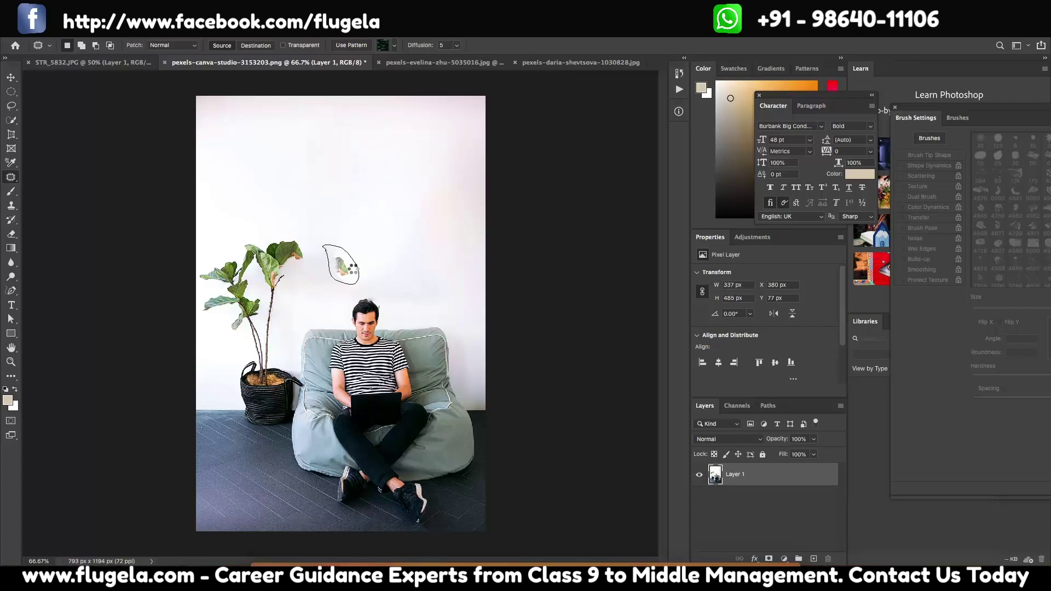
left_click_drag(351, 269, 392, 265)
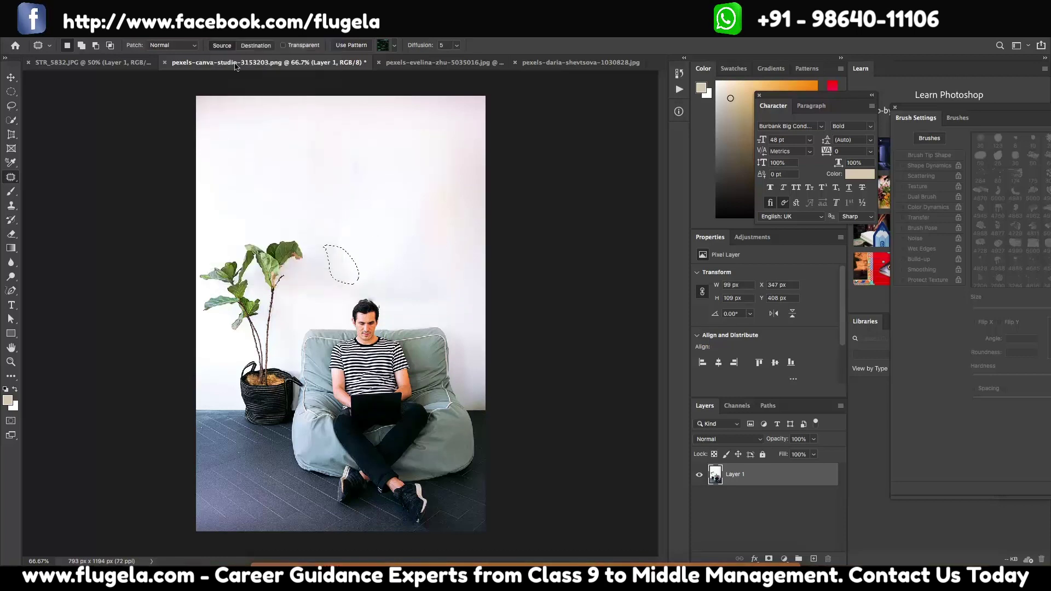
left_click(225, 30)
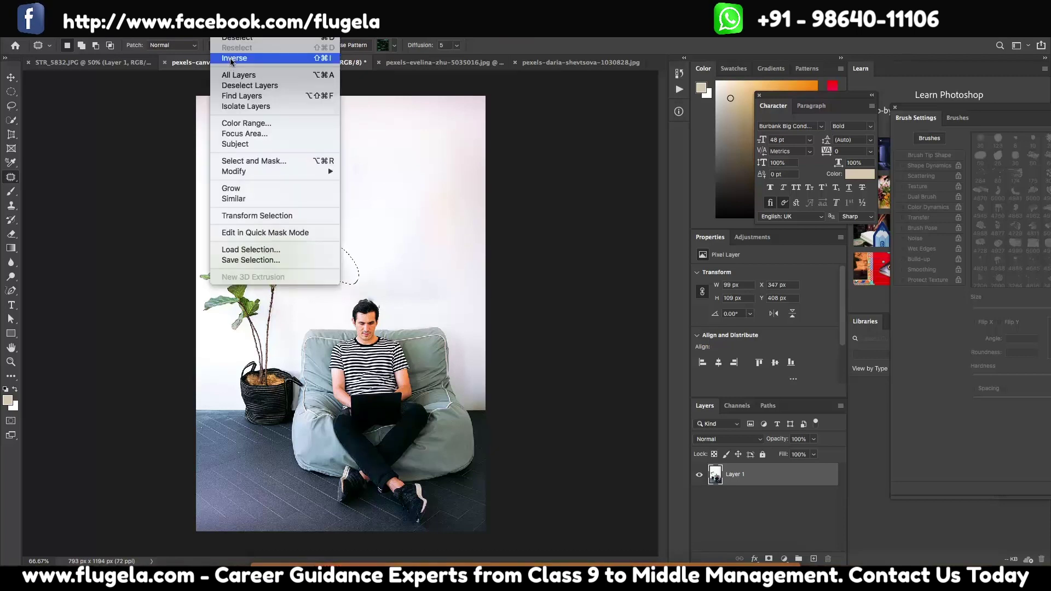
left_click(372, 273)
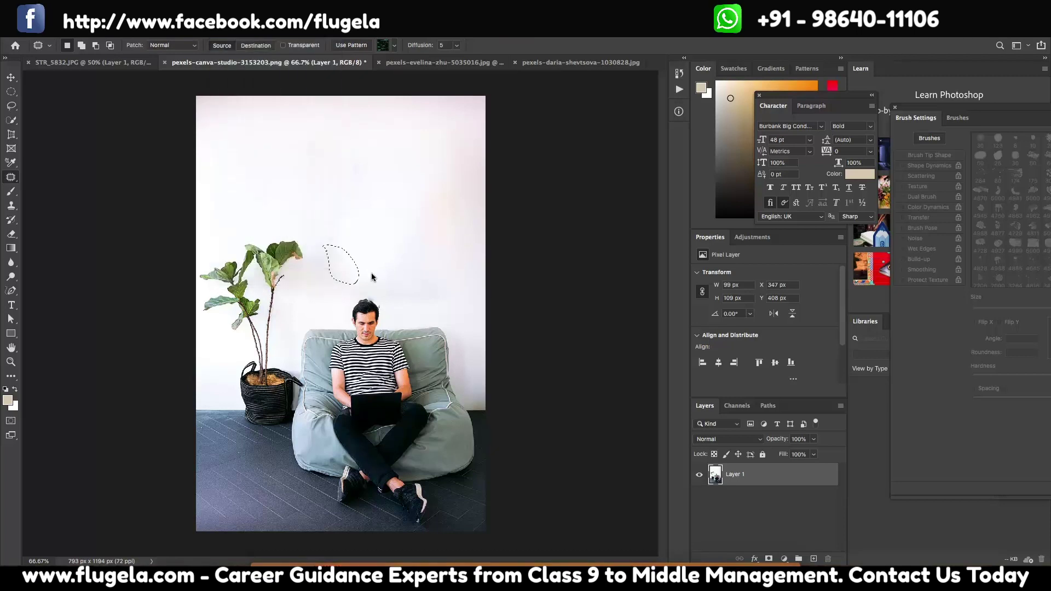
key("ctrl+d")
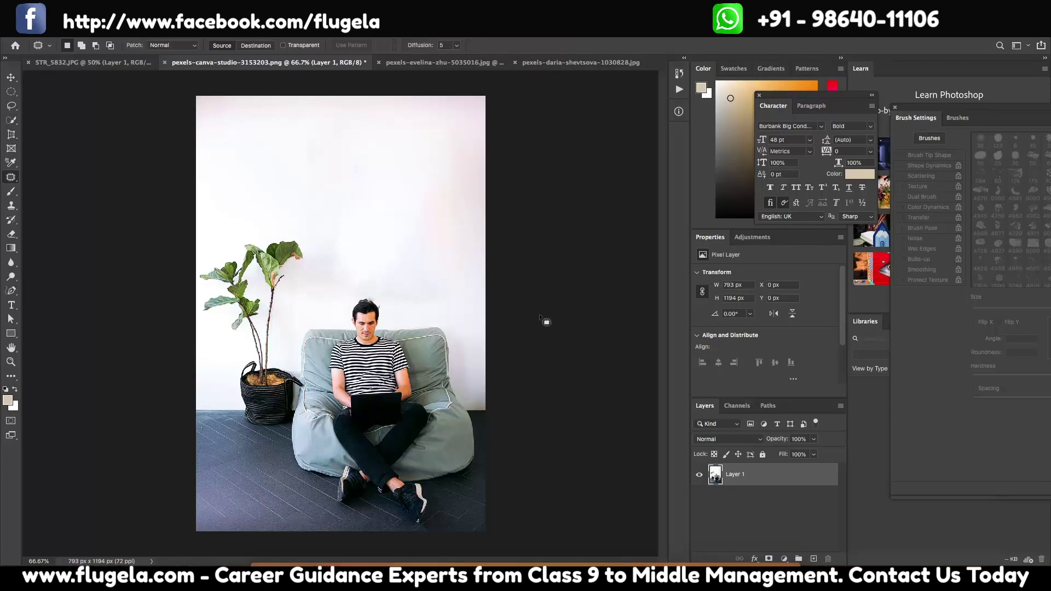
- In pexels-evelina-zhu-5035016.jpg, draw a freehand Lasso selection around the woman standing on the rock
left_click(537, 63)
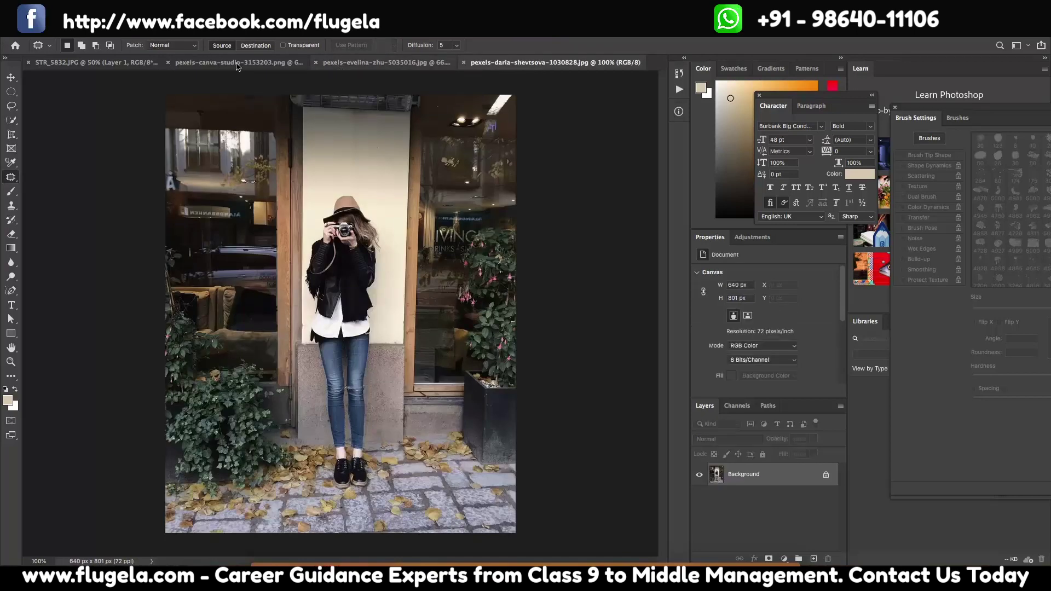
key("ctrl+shift+Tab")
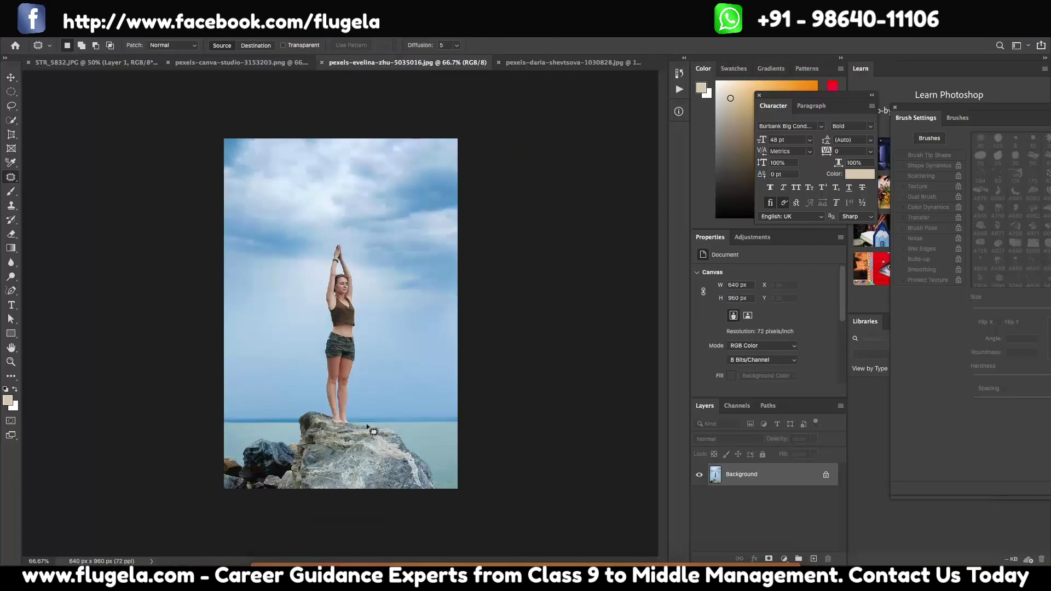
left_click(13, 108)
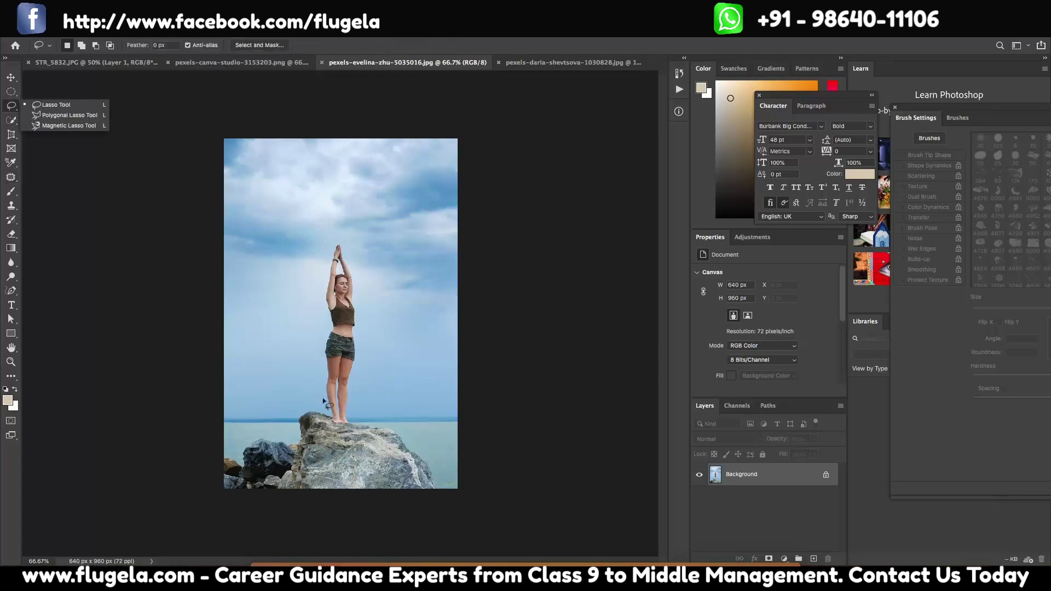
mouse_move(326, 410)
left_mouse_down()
mouse_move(320, 281)
mouse_move(338, 239)
mouse_move(355, 273)
mouse_move(360, 359)
mouse_move(349, 429)
mouse_move(334, 429)
mouse_move(328, 408)
left_mouse_up()
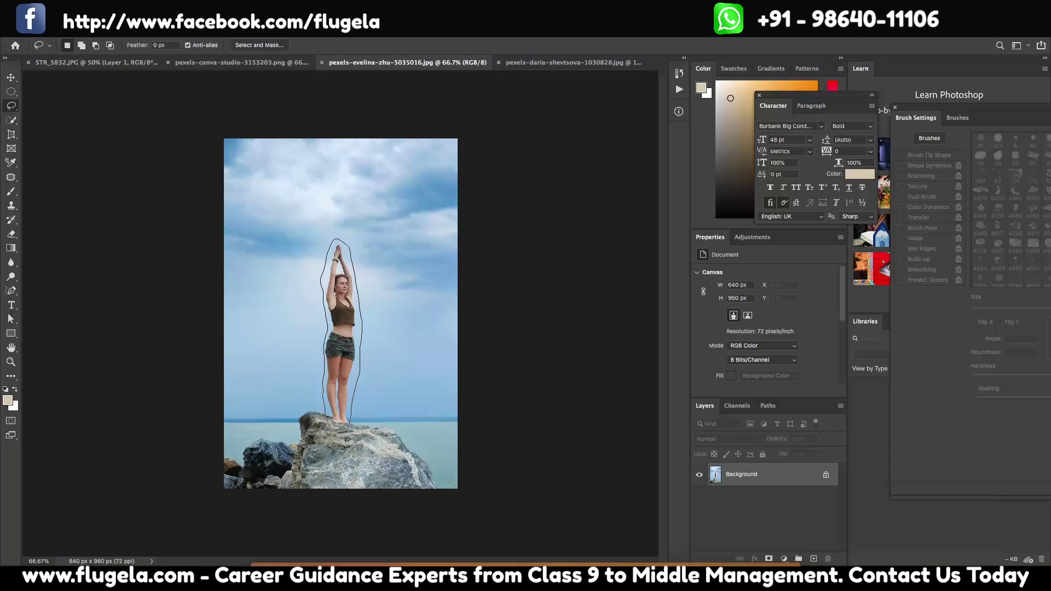
- Fill the selection around the woman with Content-Aware contents at Normal mode and 100% opacity
left_click(133, 14)
mouse_move(108, 13)
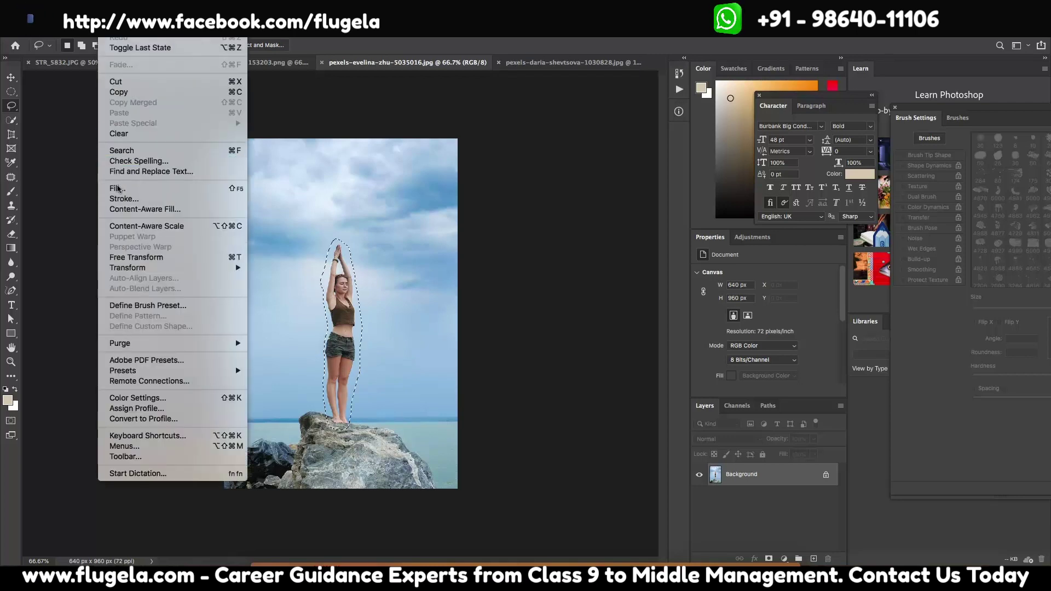
left_click(117, 188)
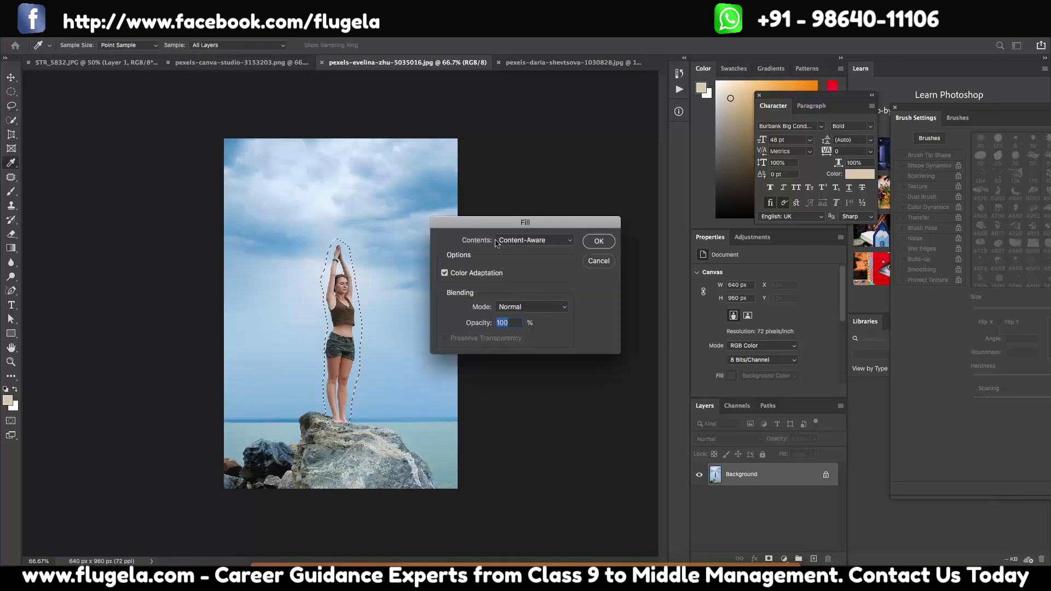
left_click(599, 241)
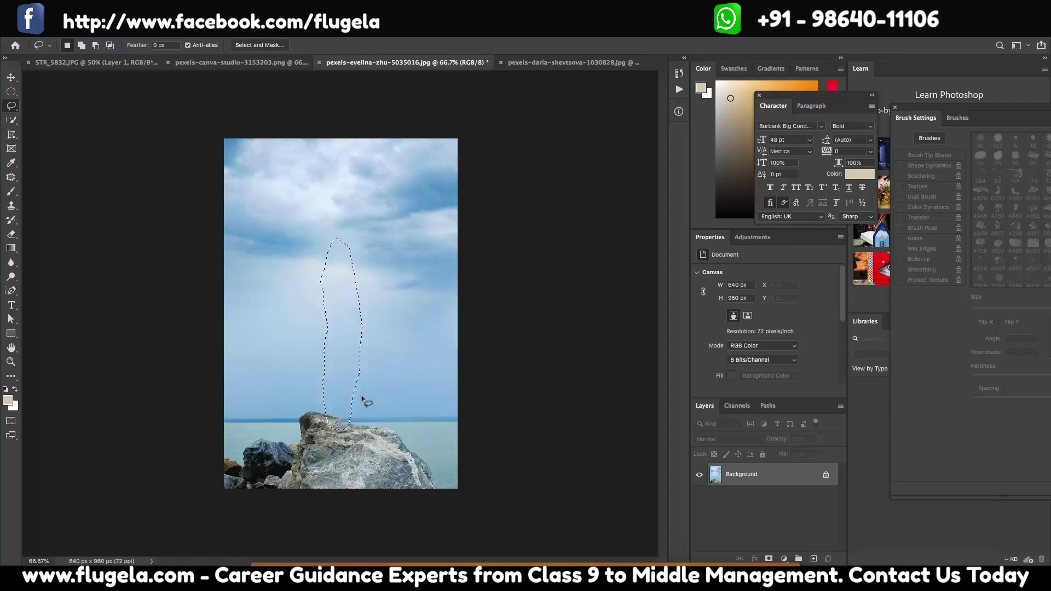
left_click(223, 32)
left_click(237, 105)
left_click(222, 31)
left_click(241, 116)
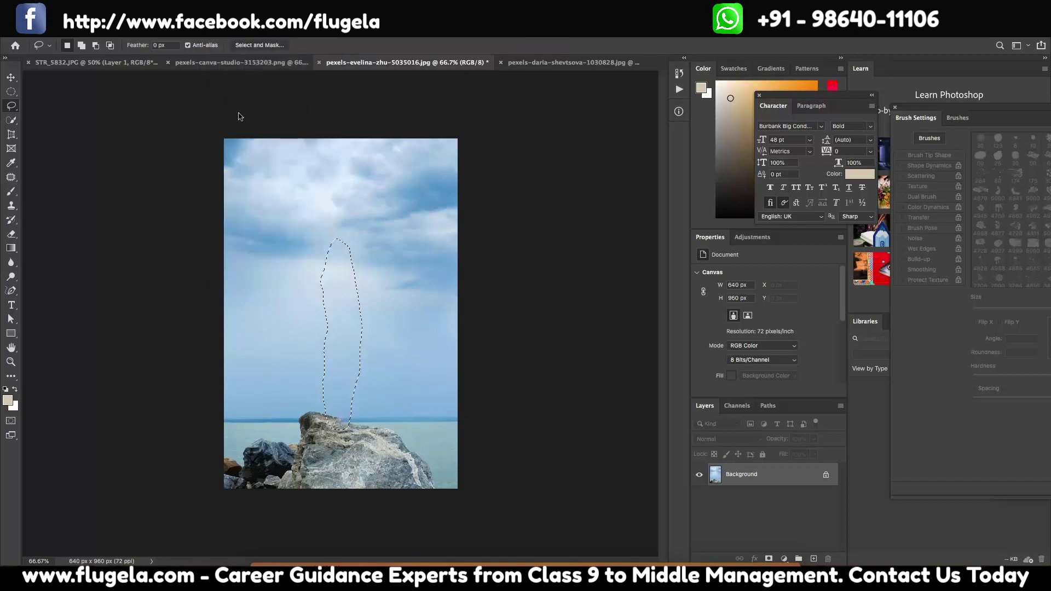
left_click(223, 11)
left_click(224, 11)
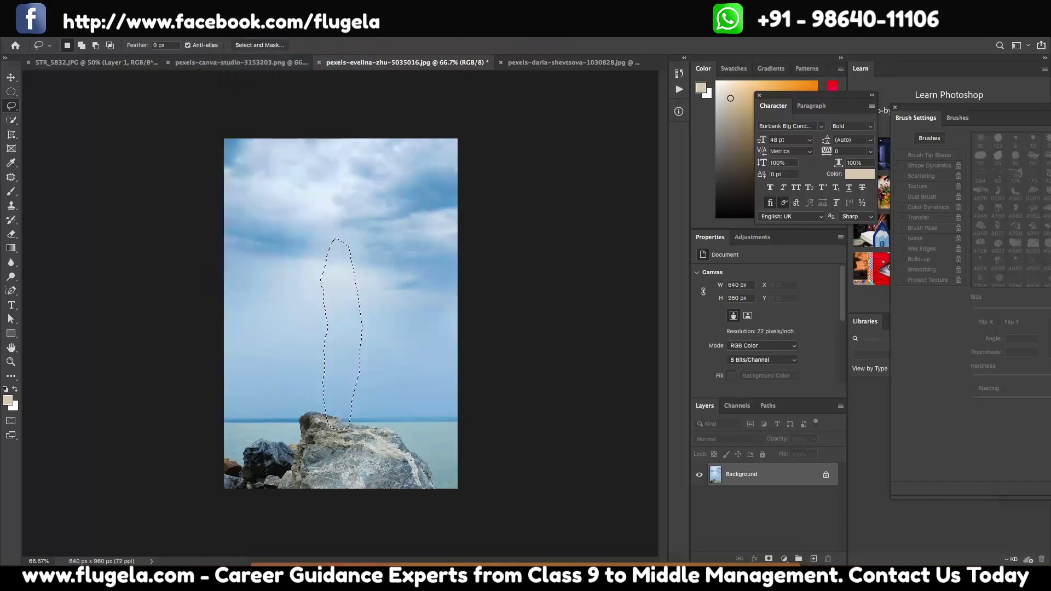
left_click(224, 14)
left_click(223, 13)
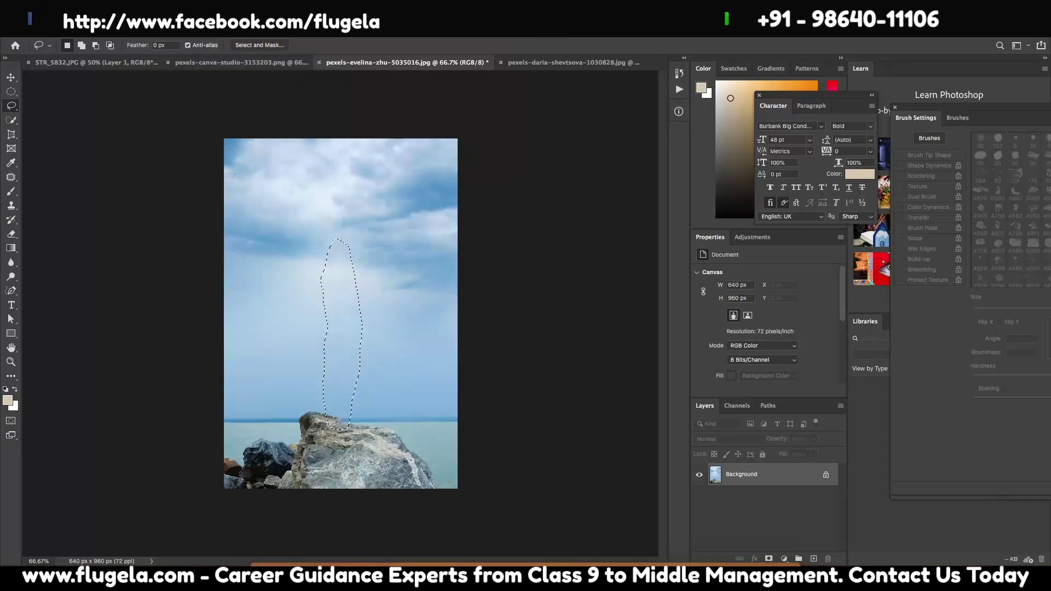
left_click(223, 14)
- Clear the selection in the sky above the rock and switch to pexels-daria-shevtsova-1030828.jpg
left_click(451, 241)
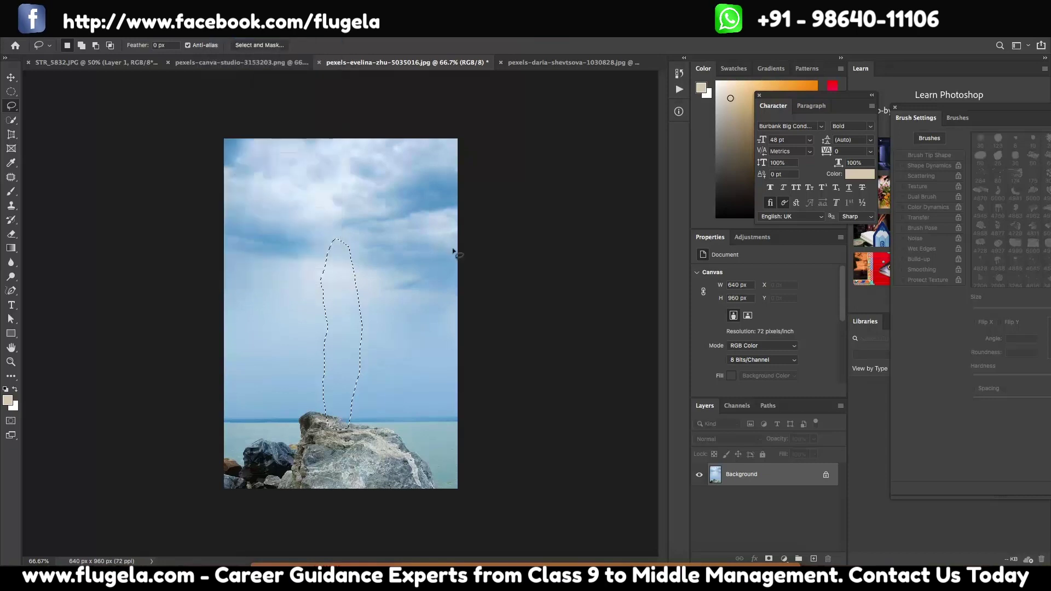
left_click(401, 302)
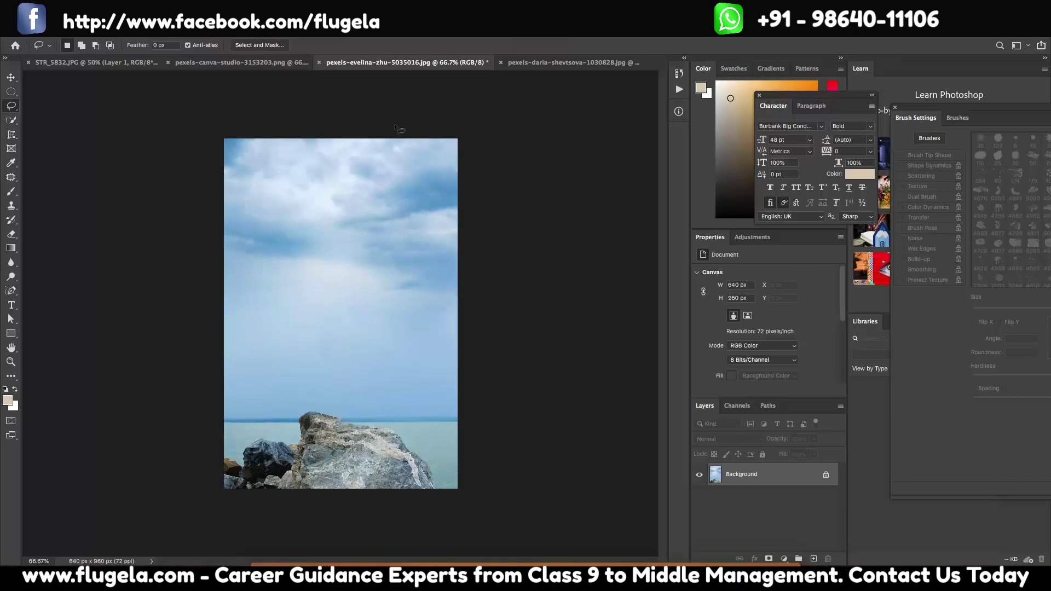
left_click(539, 66)
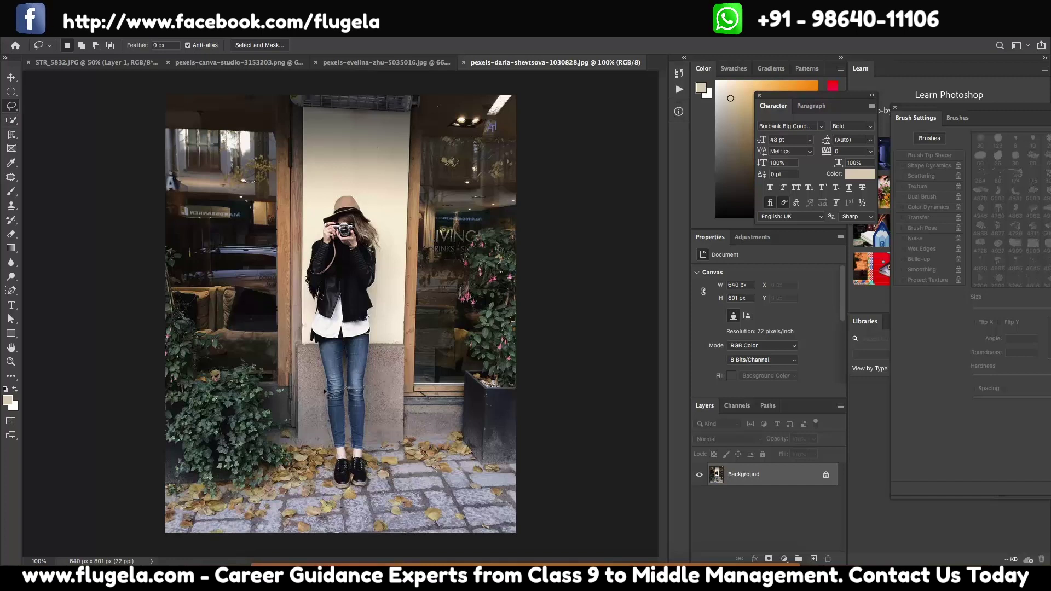
- Draw a freehand Lasso selection around the woman with the camera and fill it with Content-Aware contents at Normal mode and 100% opacity
mouse_move(314, 346)
left_mouse_down()
mouse_move(304, 271)
mouse_move(341, 190)
mouse_move(369, 209)
mouse_move(383, 265)
mouse_move(368, 386)
mouse_move(371, 482)
mouse_move(335, 491)
mouse_move(334, 451)
left_mouse_up()
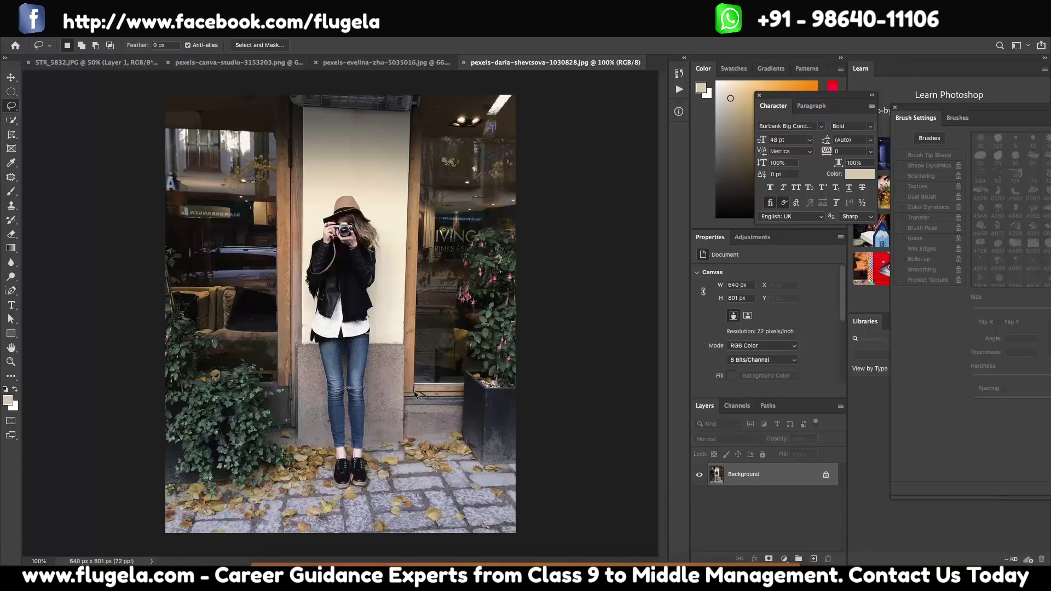
left_click(112, 6)
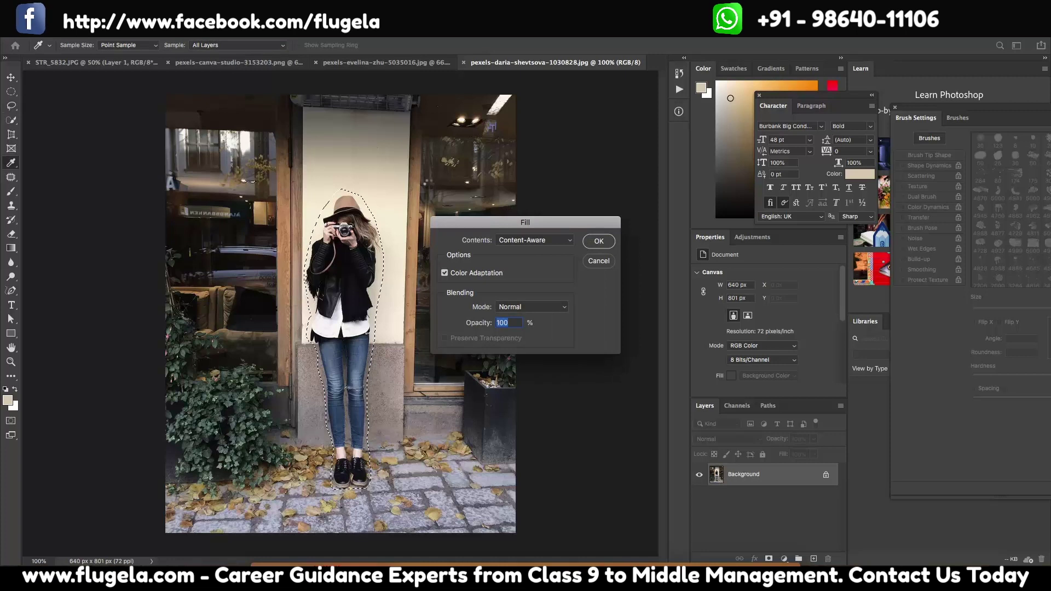
key("Return")
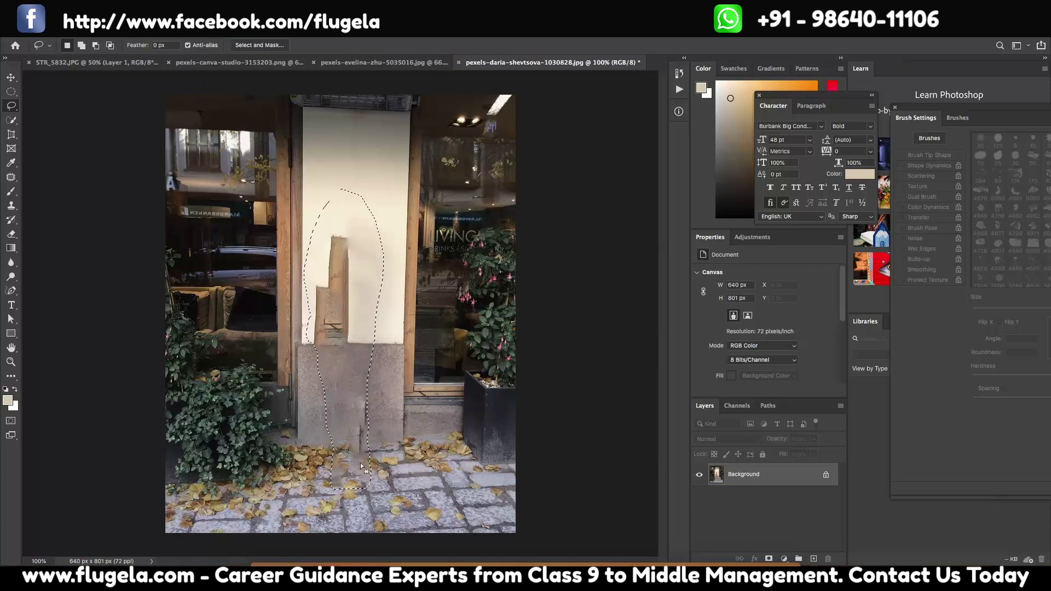
- Use the Clone Stamp tool to cover the upper part of the leftover wooden strip with clean cream wall
left_click(12, 208)
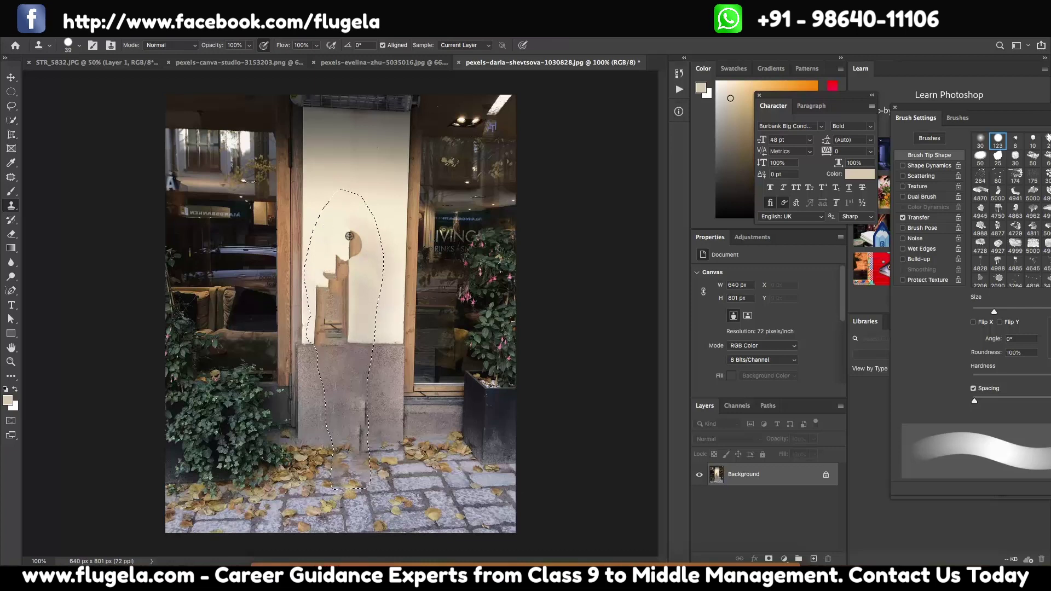
mouse_move(352, 235)
left_mouse_down()
mouse_move(328, 282)
mouse_move(333, 257)
mouse_move(344, 256)
mouse_move(323, 264)
mouse_move(320, 280)
mouse_move(356, 269)
left_mouse_up()
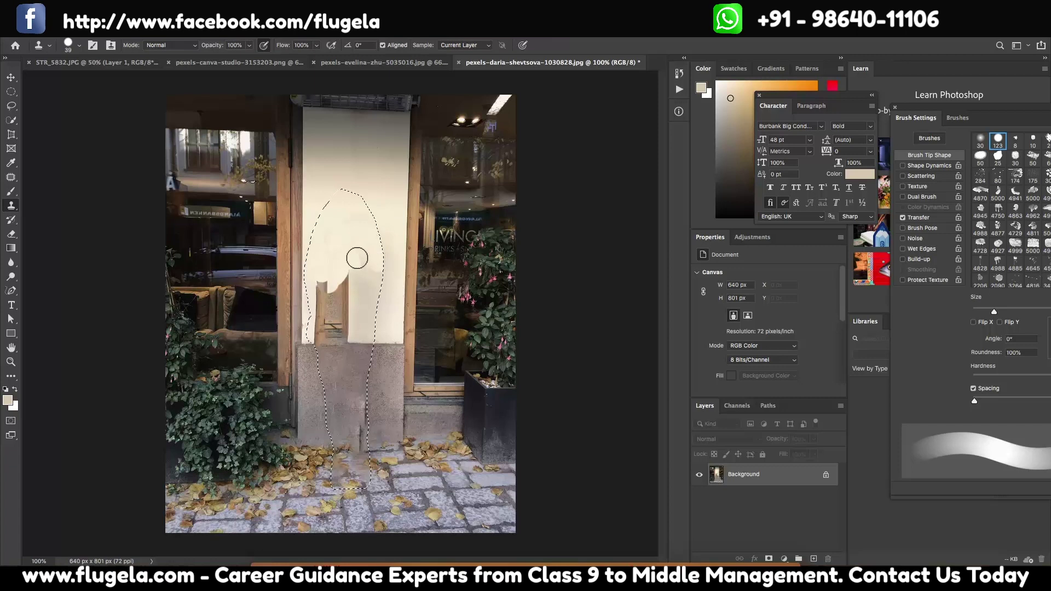
left_click_drag(361, 256, 346, 284)
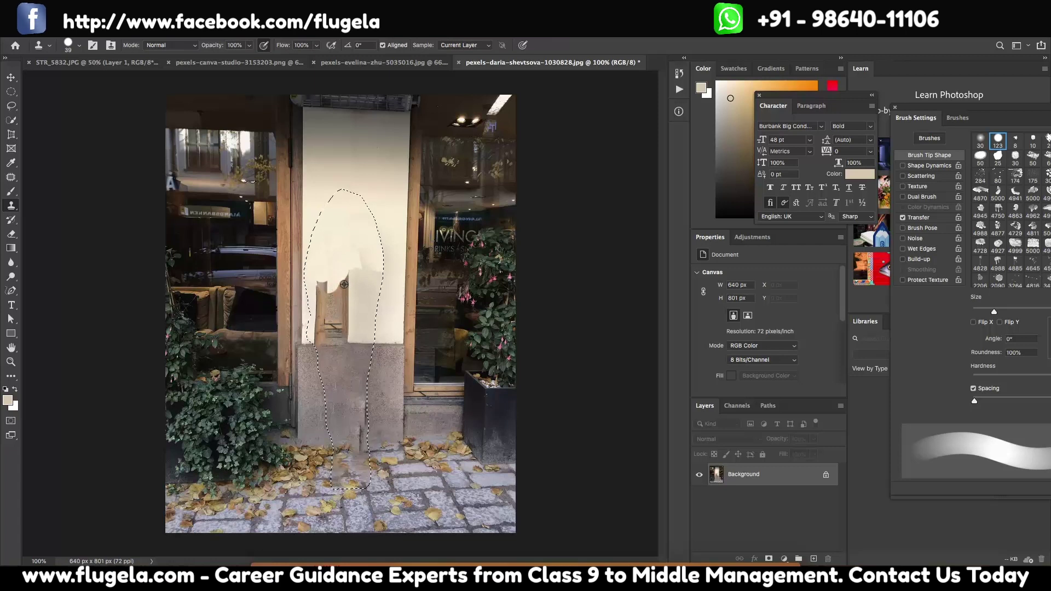
left_click_drag(344, 283, 352, 278)
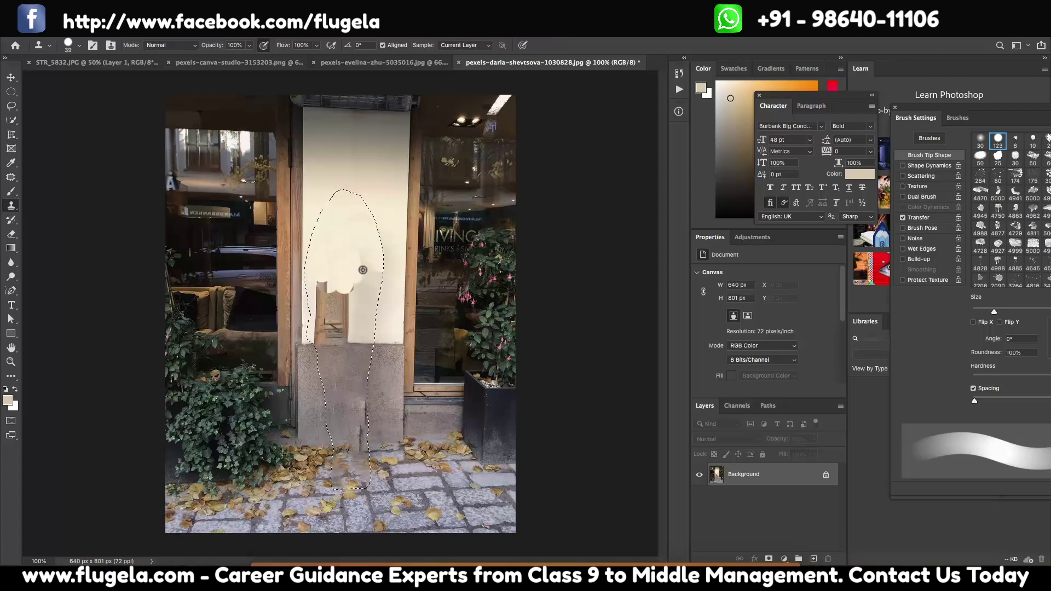
mouse_move(333, 290)
left_mouse_down()
mouse_move(324, 286)
mouse_move(336, 283)
left_mouse_up()
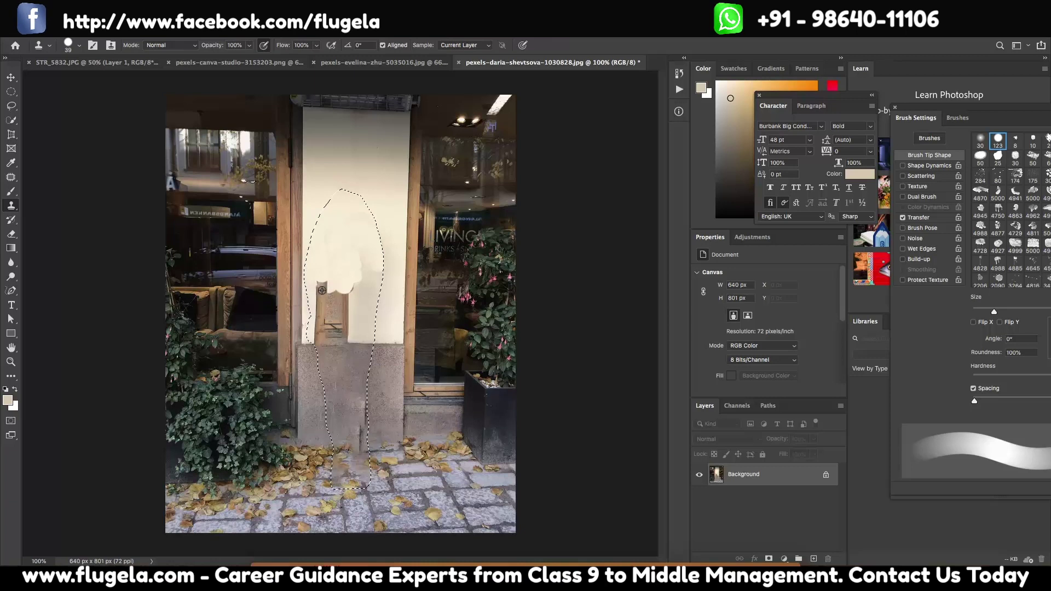
- Clone cream wall down over the remaining wooden strip and the shaded patch beside it, undoing the stray last dab
mouse_move(323, 295)
left_mouse_down()
mouse_move(323, 307)
mouse_move(330, 253)
mouse_move(337, 340)
mouse_move(330, 296)
mouse_move(316, 286)
left_mouse_up()
left_click(336, 291, "alt")
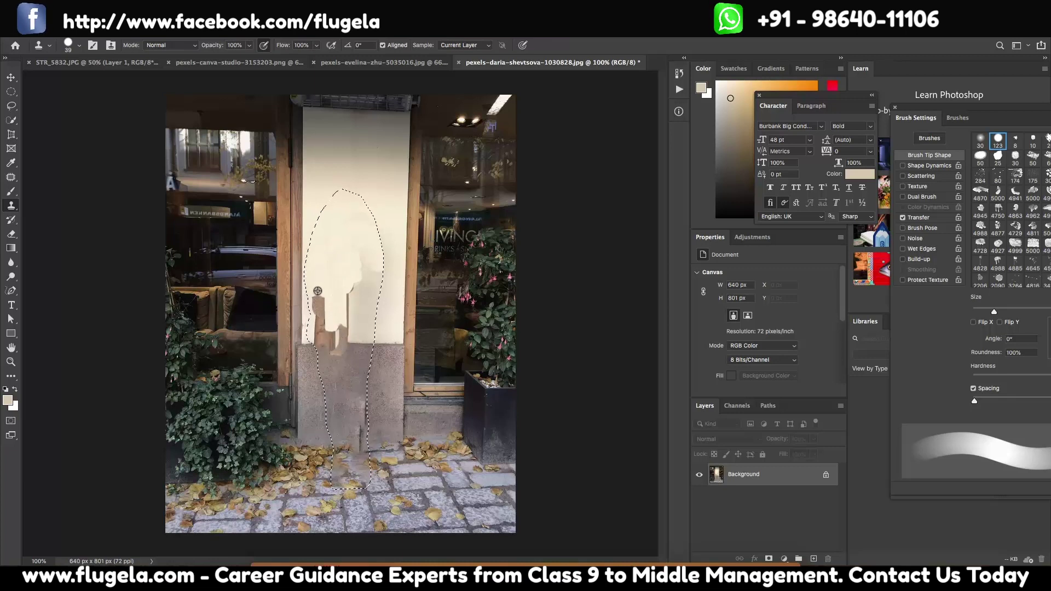
mouse_move(314, 296)
left_mouse_down()
mouse_move(320, 331)
mouse_move(329, 296)
left_mouse_up()
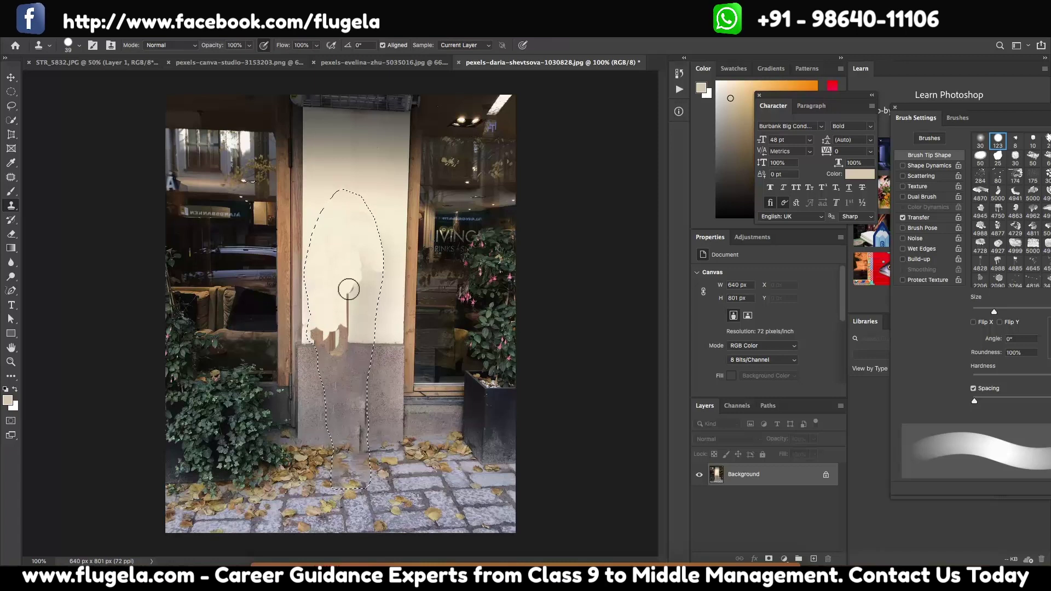
left_click_drag(351, 287, 350, 331)
mouse_move(364, 265)
left_mouse_down()
mouse_move(373, 308)
mouse_move(381, 277)
left_mouse_up()
left_click(364, 330)
key("super+z")
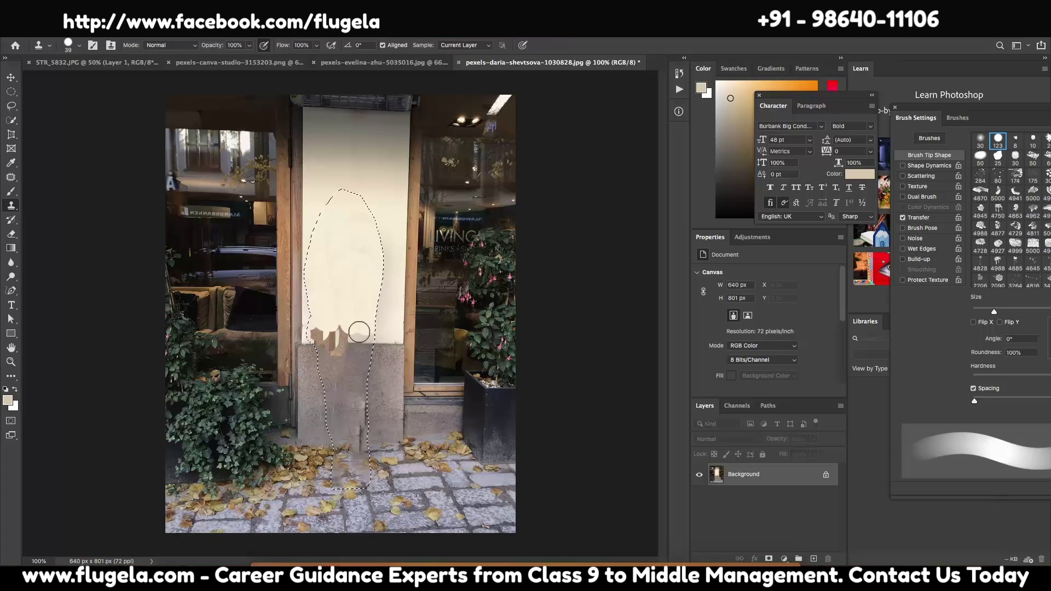
- Resample clean cream wall and clone it over the brown fragments just above the stone base
left_click(354, 320, "alt")
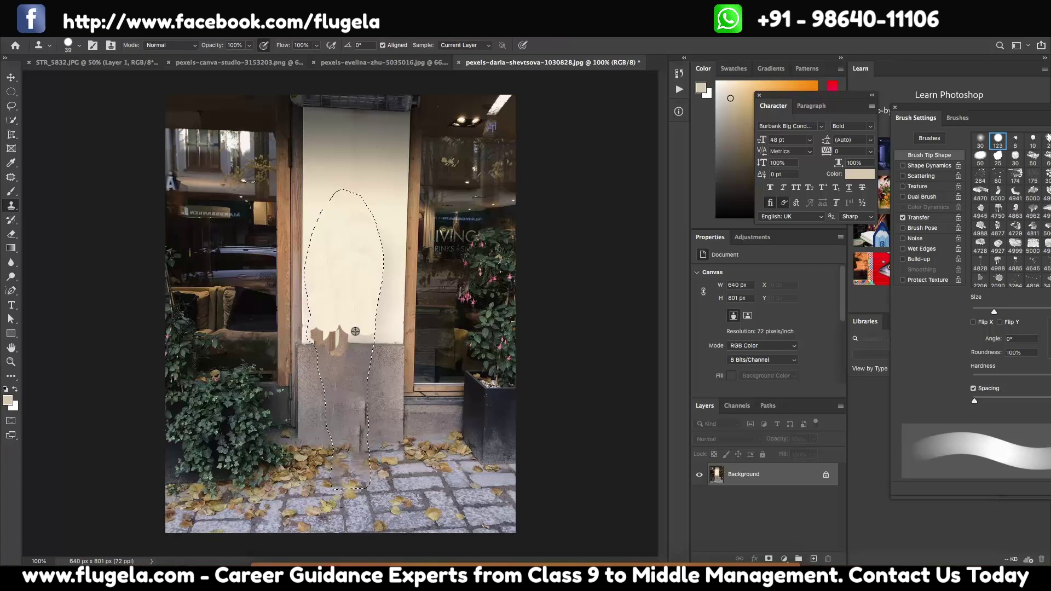
left_click(342, 295, "alt")
mouse_move(345, 322)
left_mouse_down()
mouse_move(341, 334)
mouse_move(303, 331)
mouse_move(372, 334)
left_mouse_up()
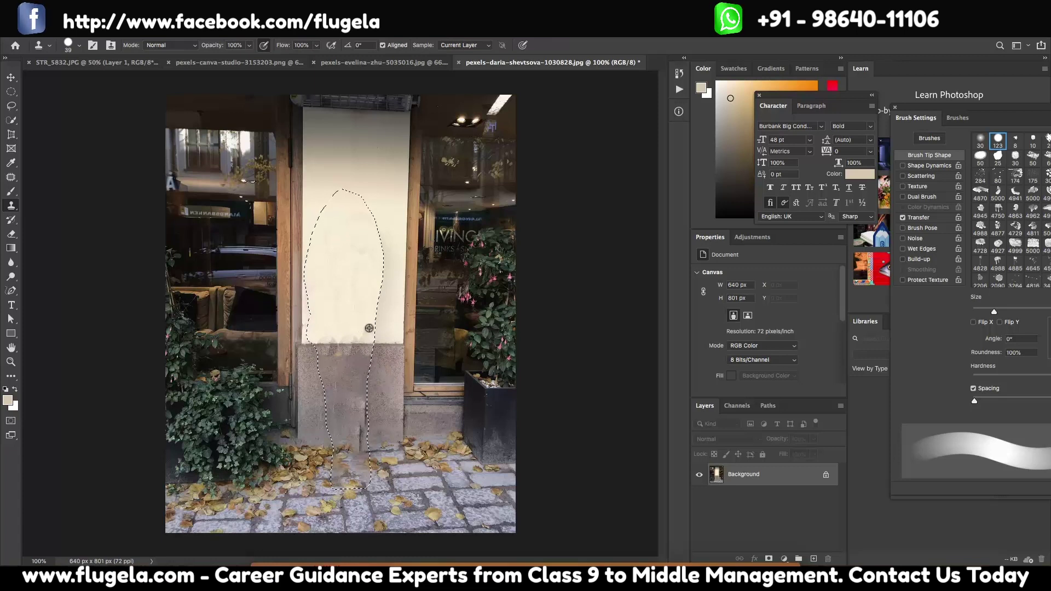
- Even out the cloned cream wall and retouch its edge with the stone base, undoing the unwanted stamp strokes
left_click(369, 329, "alt")
mouse_move(368, 333)
left_mouse_down()
mouse_move(353, 337)
mouse_move(352, 324)
mouse_move(322, 333)
mouse_move(394, 329)
mouse_move(307, 305)
mouse_move(336, 281)
left_mouse_up()
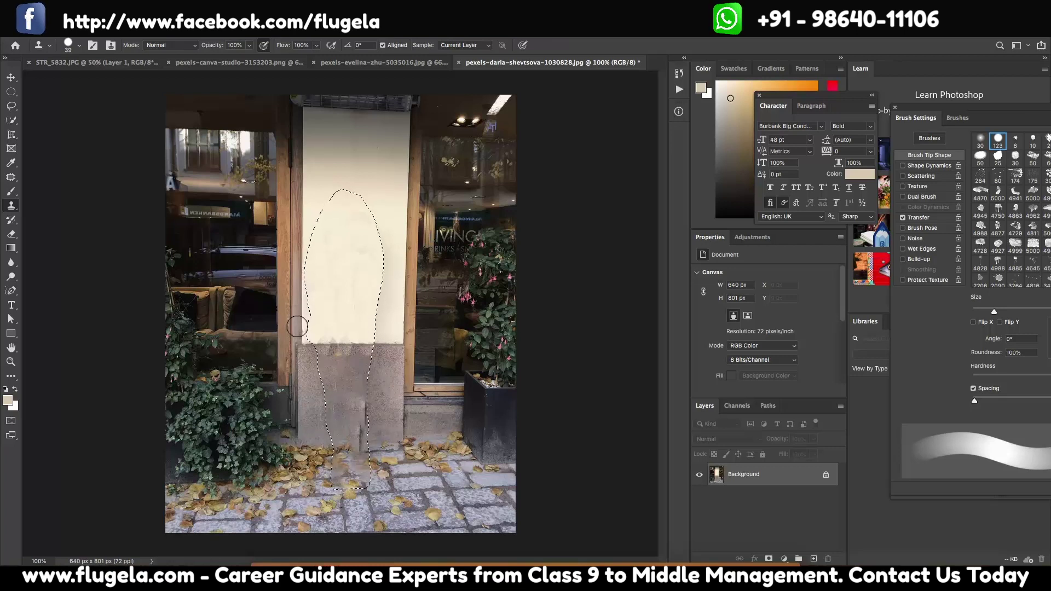
left_click(373, 348)
key("ctrl+z")
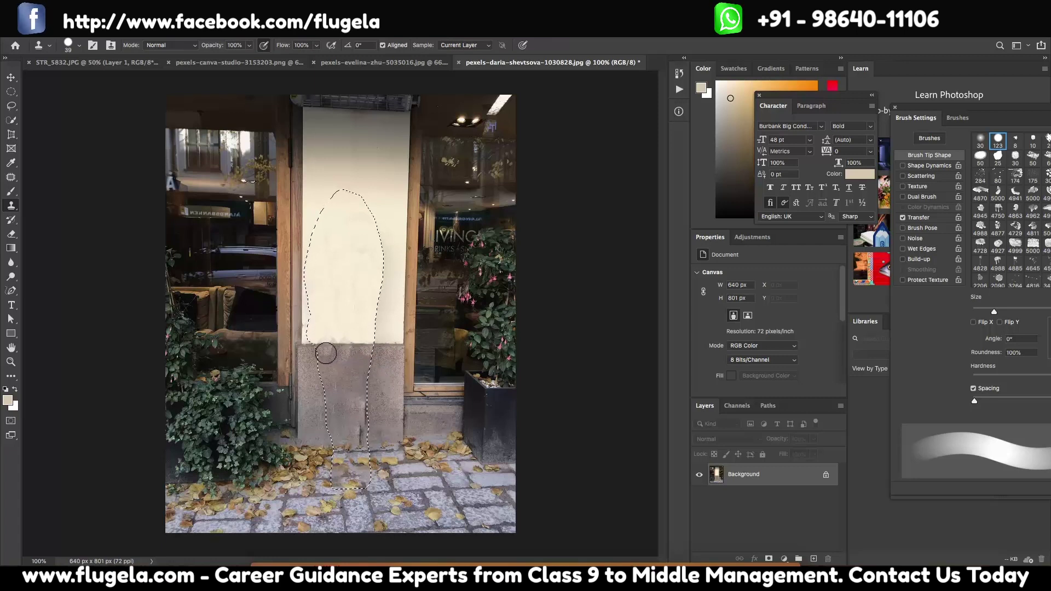
key("super+z")
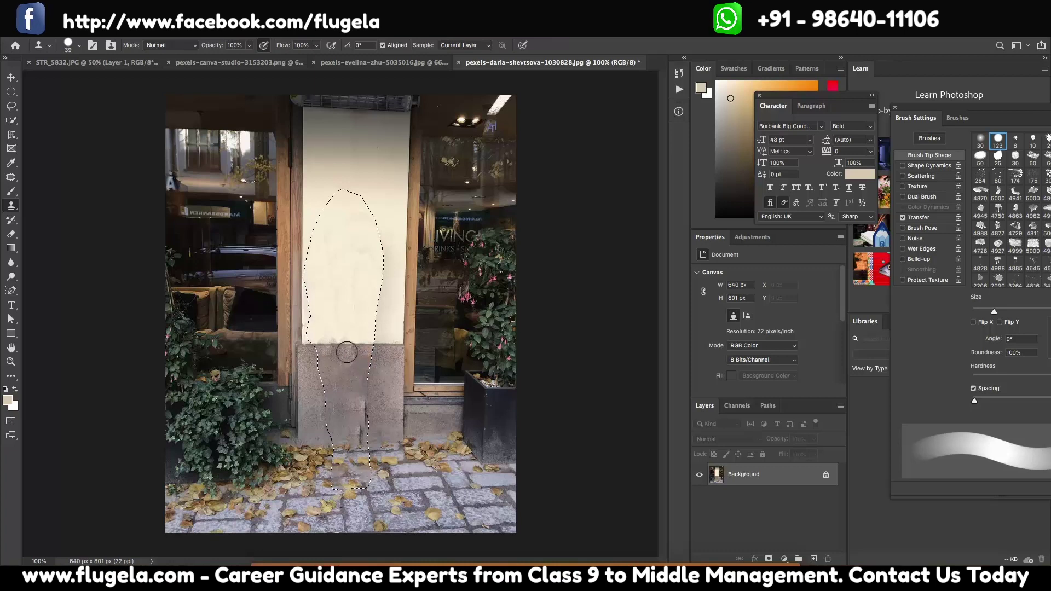